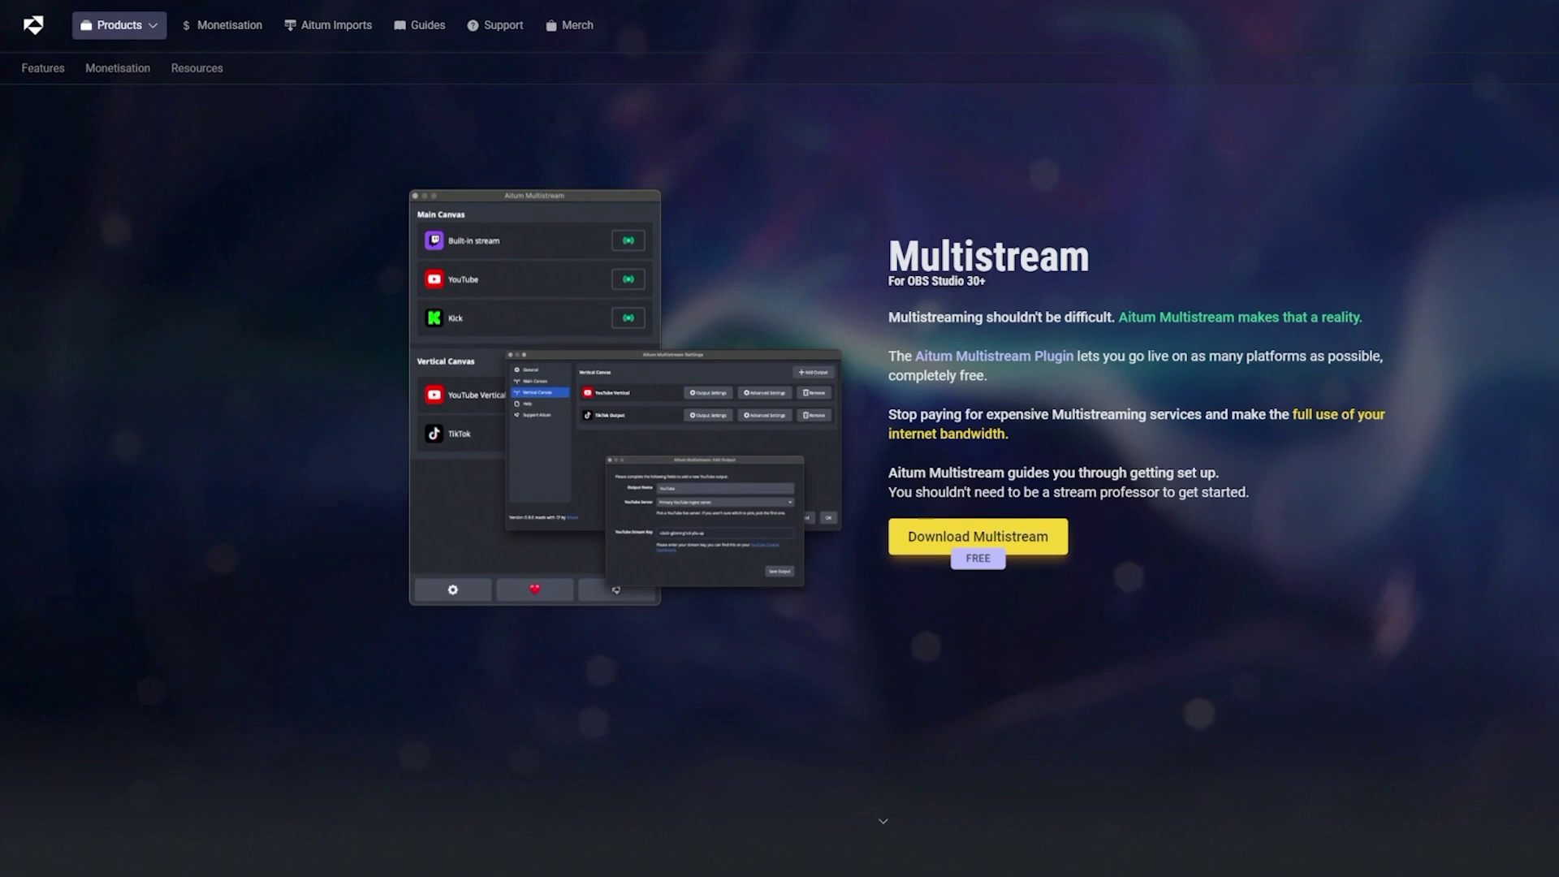
scroll(780, 487, down, 3)
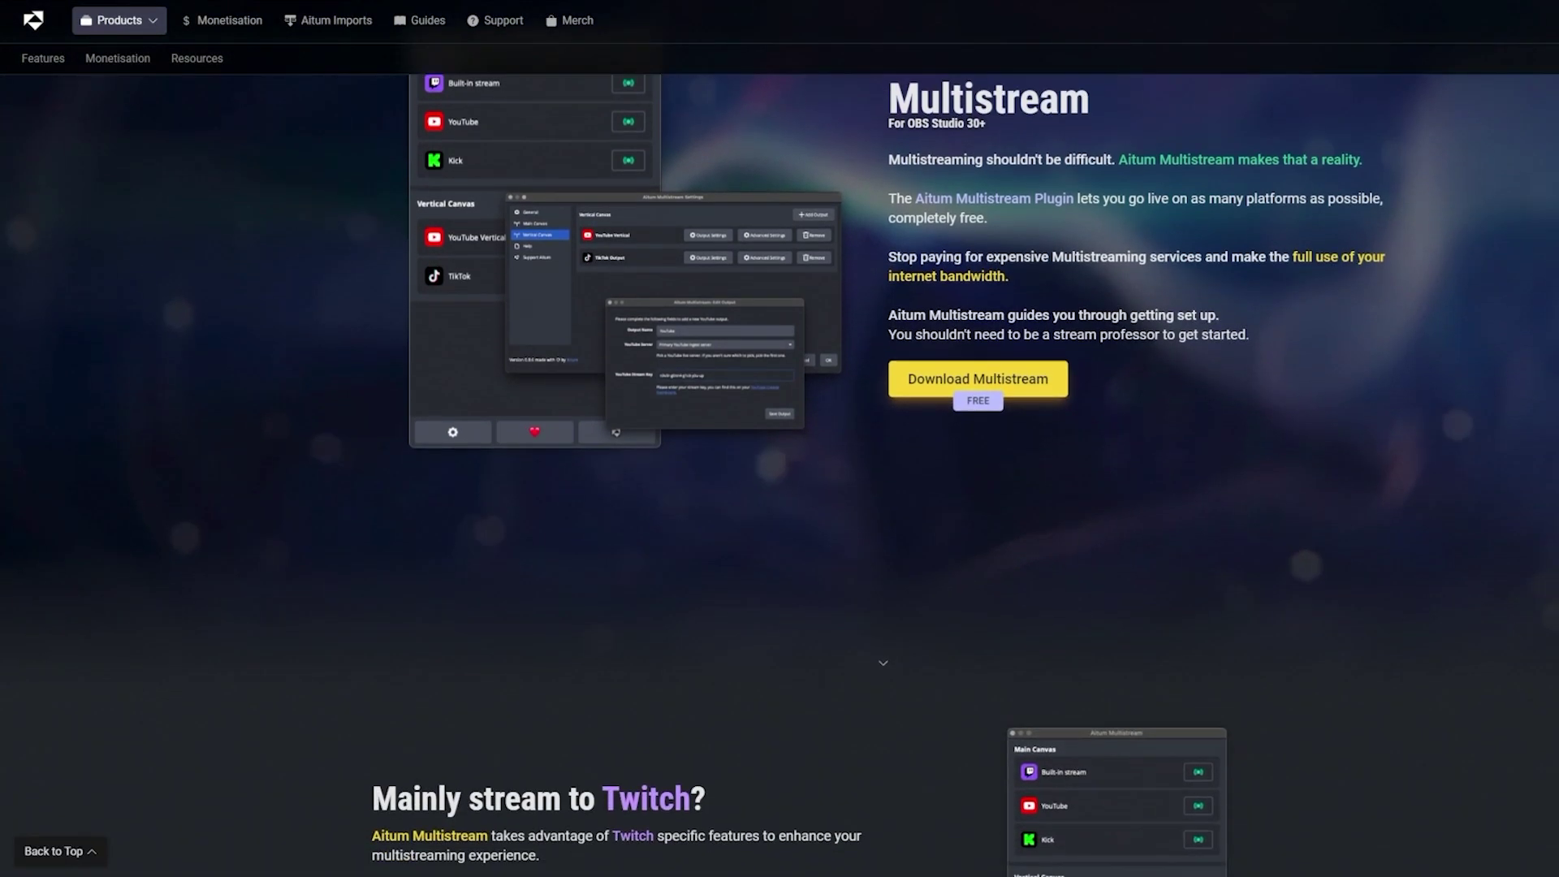
scroll(781, 488, down, 1)
scroll(780, 488, down, 1)
scroll(781, 488, down, 1)
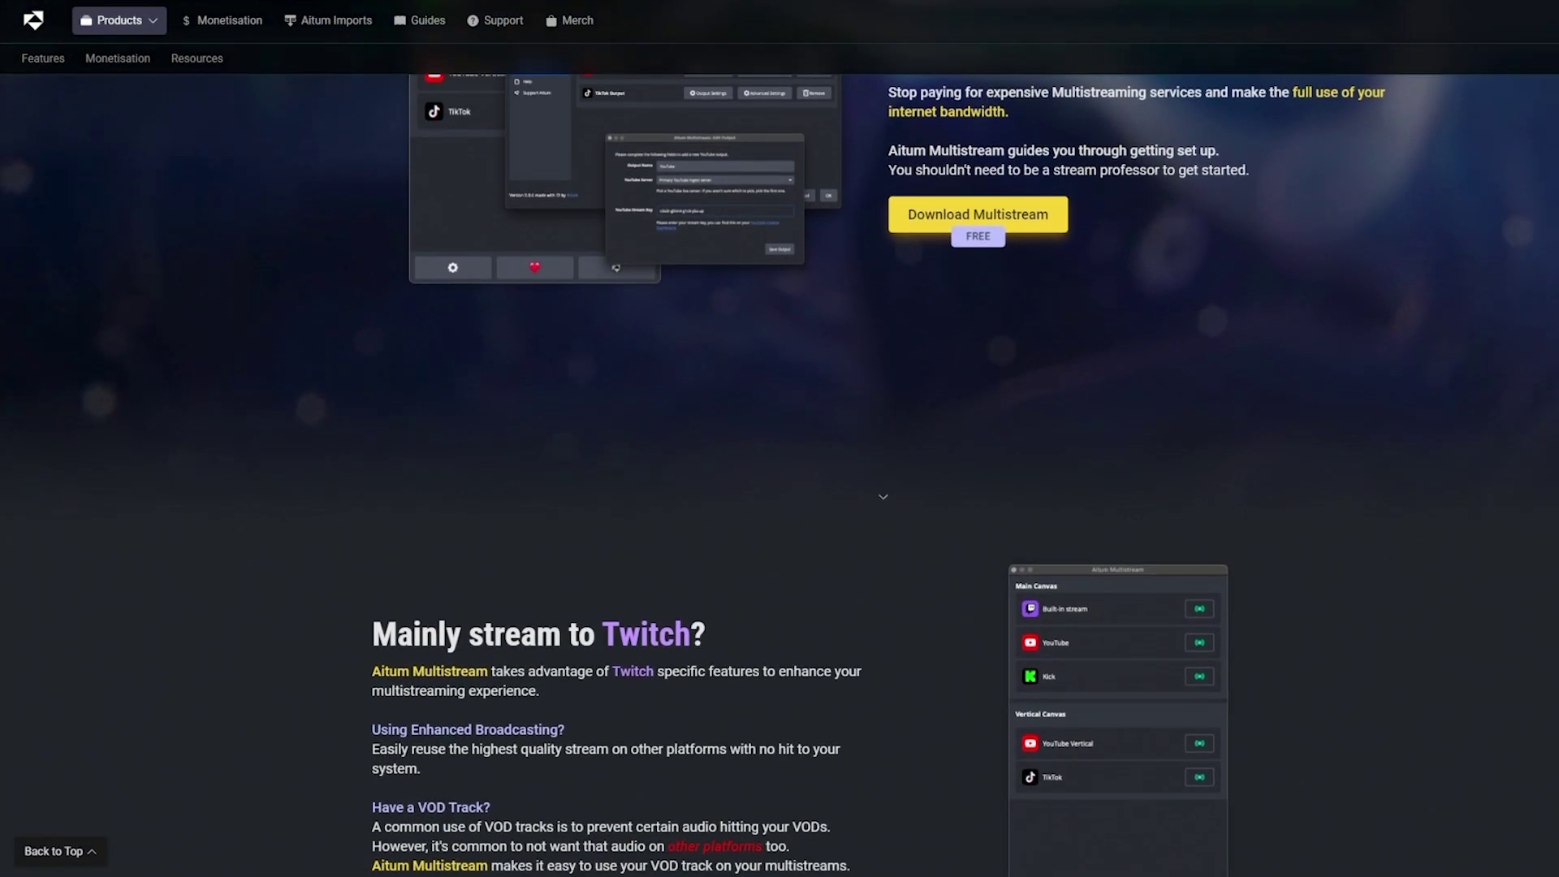
scroll(779, 488, down, 1)
scroll(779, 488, down, 1)
scroll(780, 488, down, 1)
scroll(780, 487, down, 1)
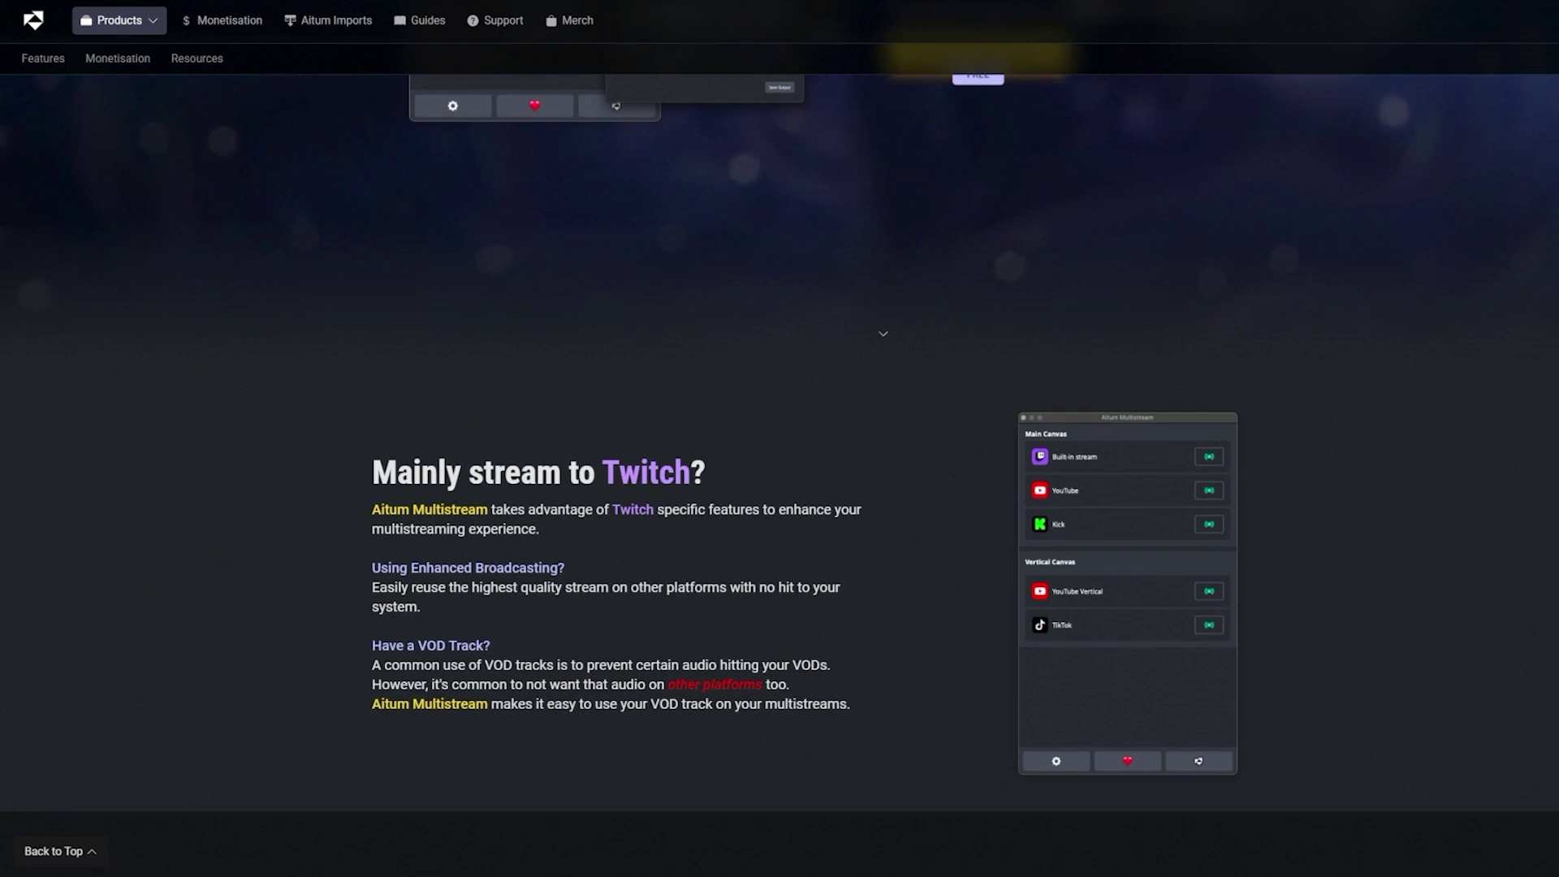
scroll(781, 488, down, 1)
scroll(780, 488, down, 1)
scroll(779, 487, down, 1)
scroll(780, 487, down, 1)
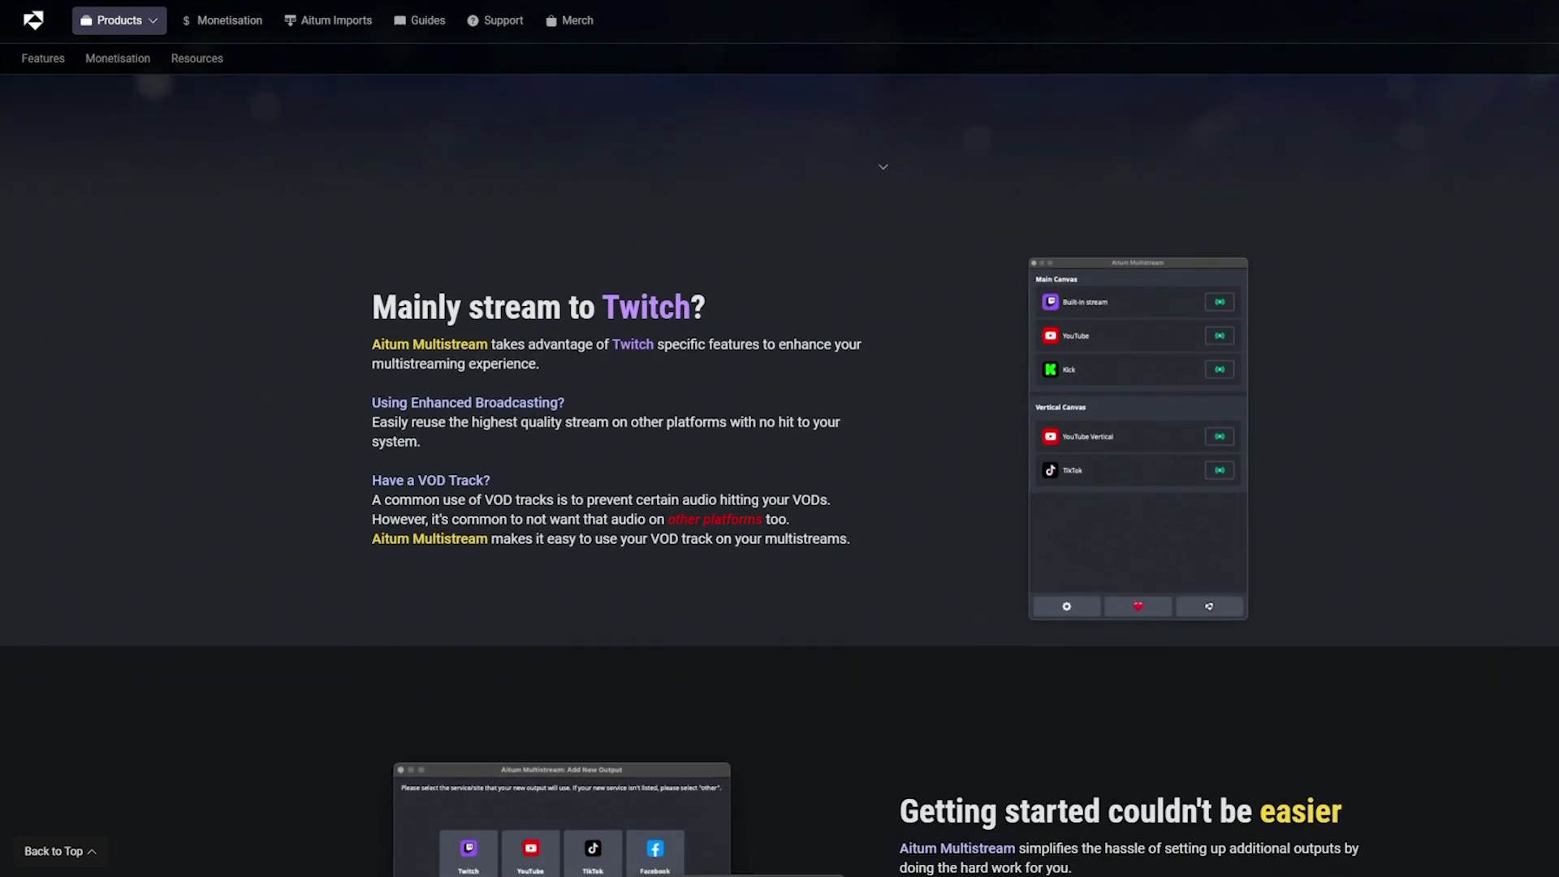
scroll(780, 488, down, 1)
scroll(779, 488, down, 1)
scroll(780, 488, down, 1)
scroll(780, 488, down, 1)
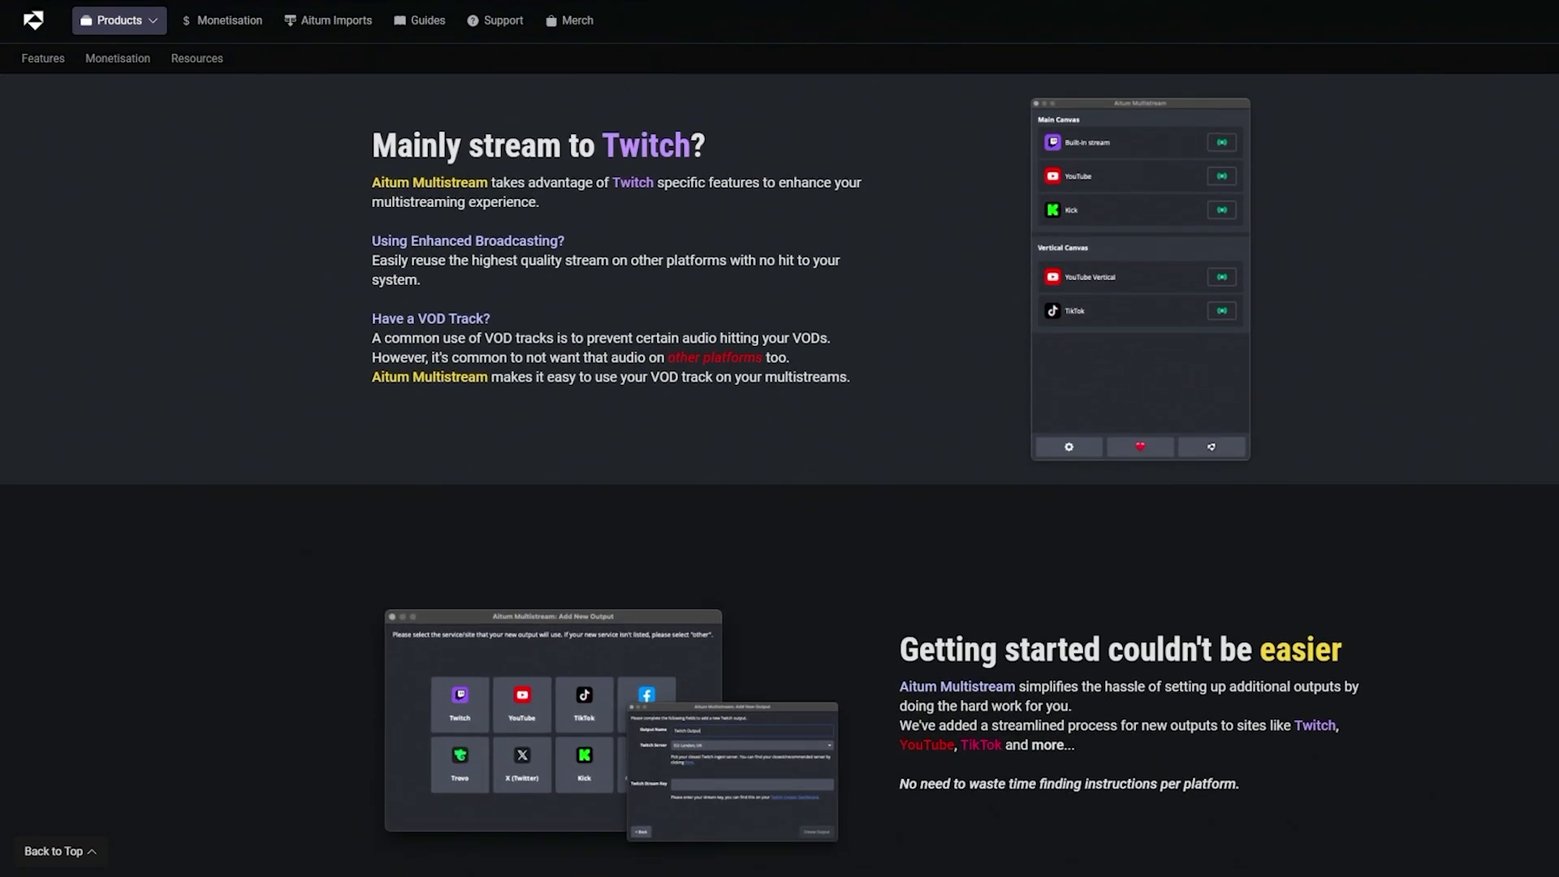
scroll(780, 487, down, 1)
scroll(781, 487, down, 1)
scroll(780, 487, down, 1)
scroll(780, 488, down, 1)
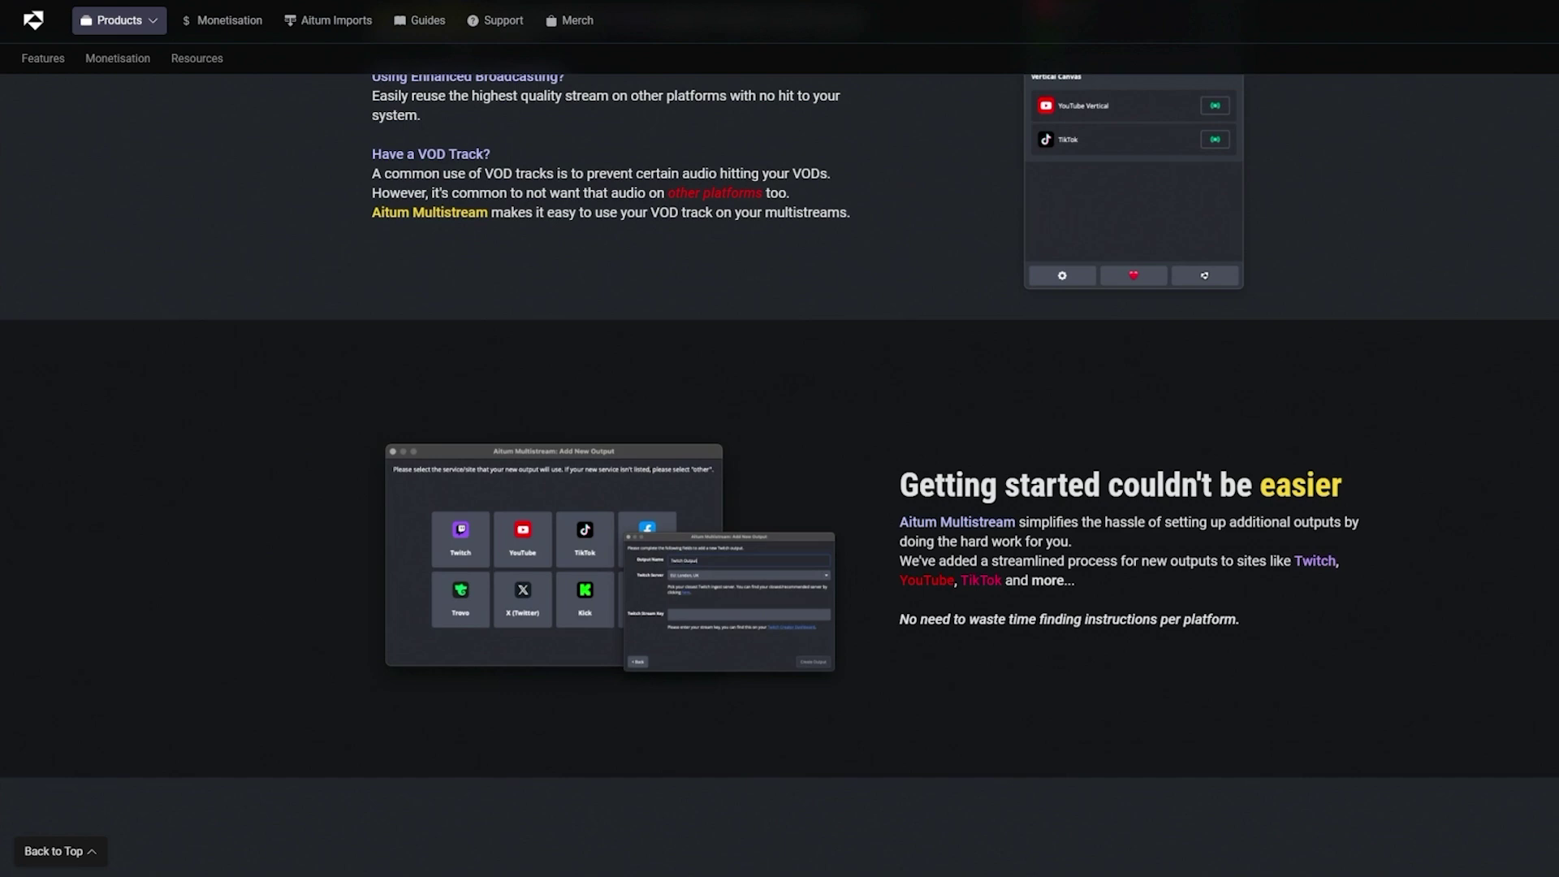
scroll(780, 487, down, 1)
scroll(779, 488, down, 1)
scroll(780, 487, down, 1)
scroll(779, 488, down, 1)
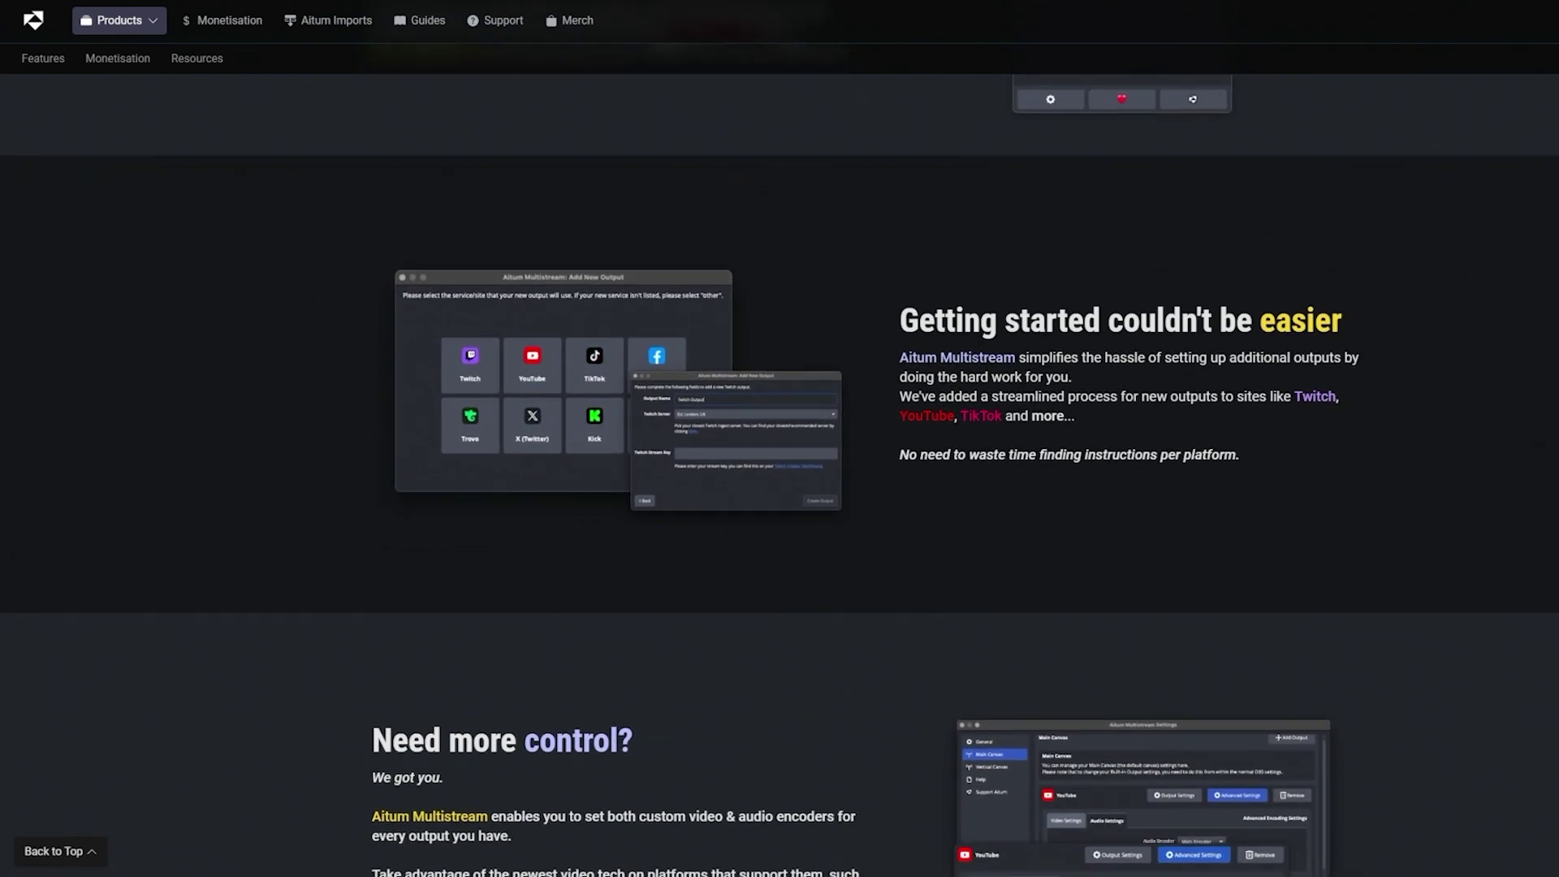
scroll(781, 487, down, 1)
scroll(781, 488, down, 1)
scroll(780, 487, down, 1)
scroll(780, 487, down, 1)
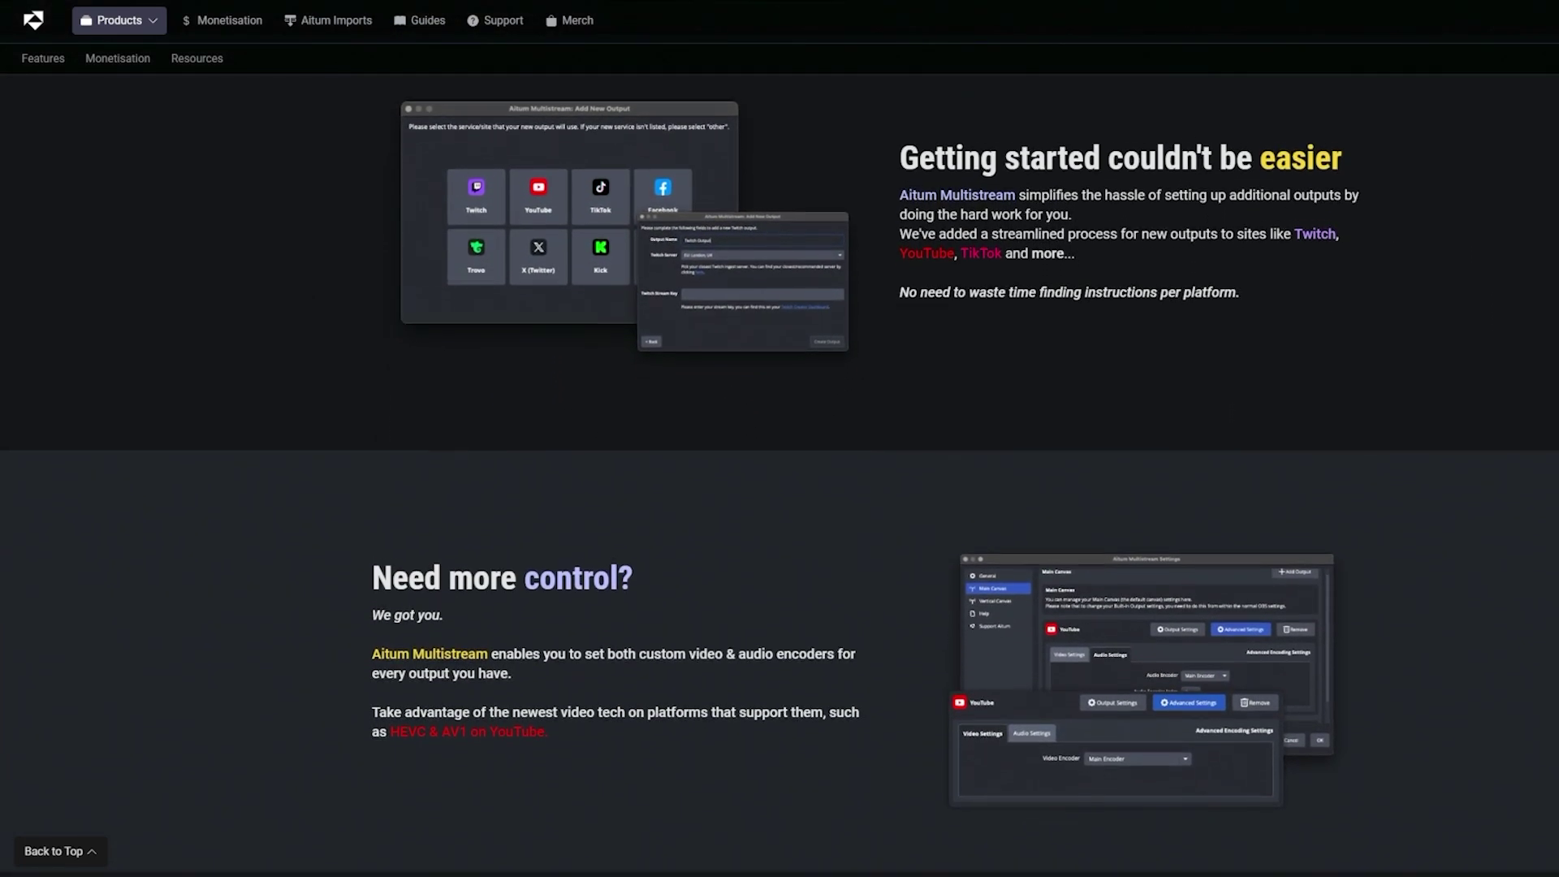
scroll(781, 487, down, 1)
scroll(780, 488, down, 1)
scroll(780, 488, down, 1)
scroll(780, 488, down, 1)
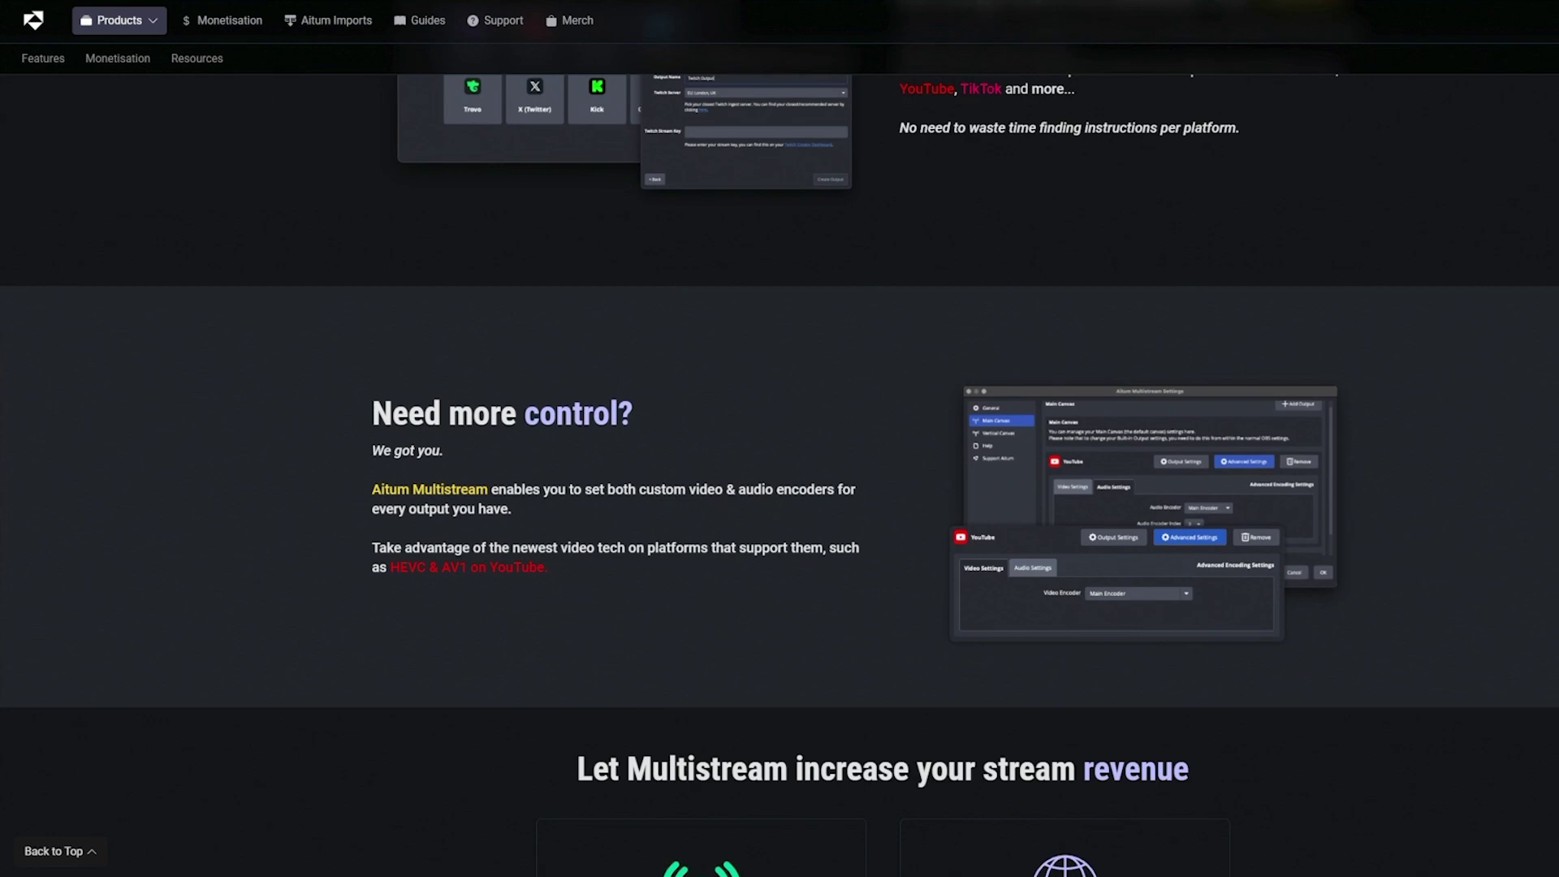
scroll(780, 487, down, 1)
scroll(779, 488, down, 1)
scroll(779, 488, down, 1)
scroll(781, 488, down, 1)
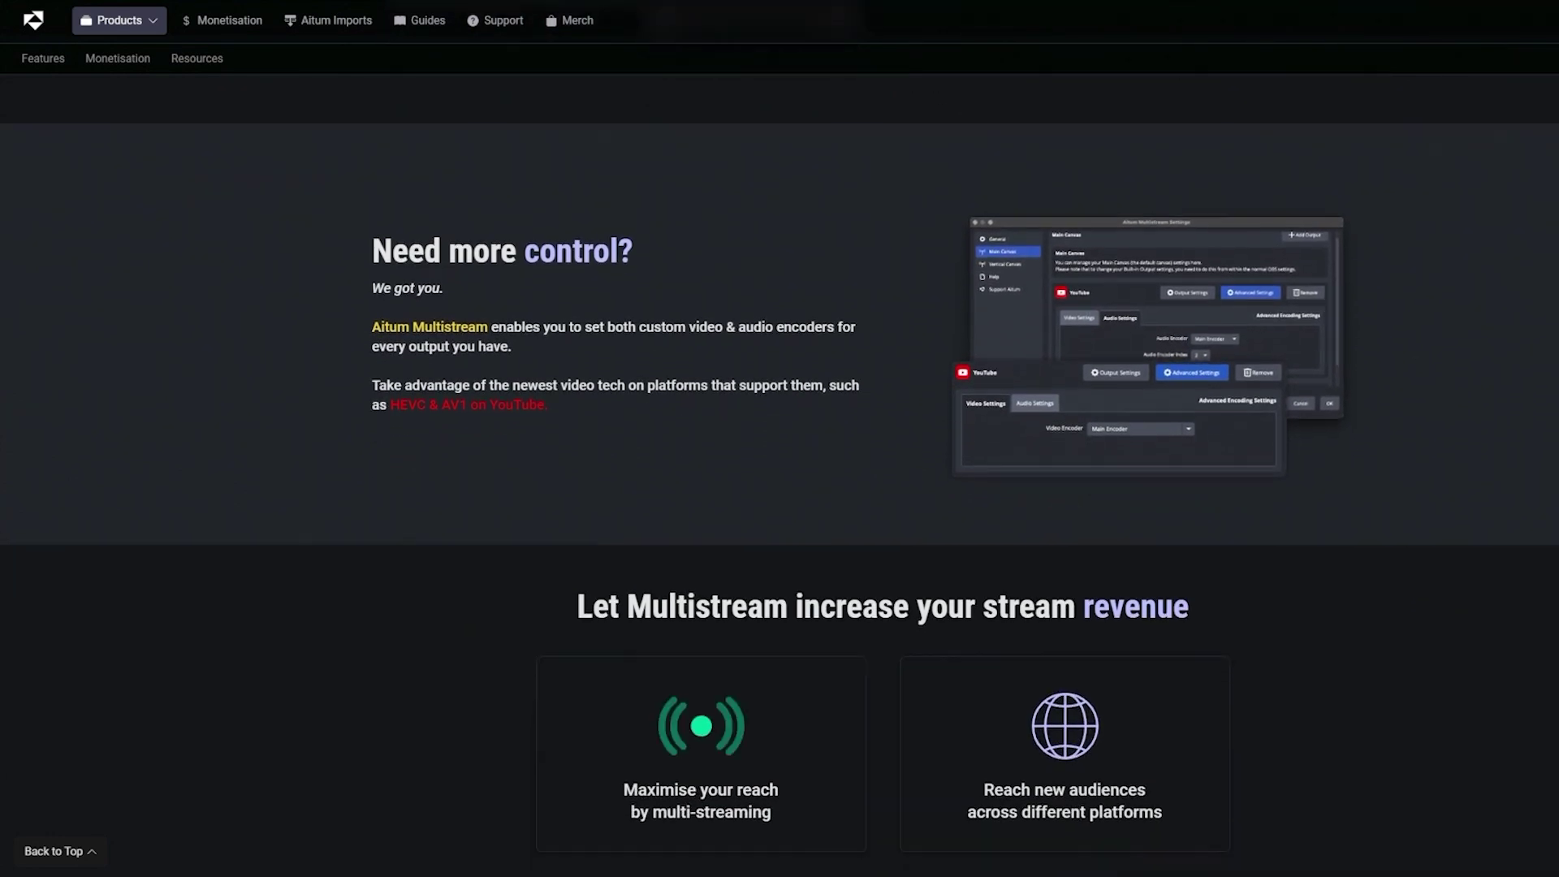
scroll(780, 487, down, 1)
scroll(780, 487, down, 1)
scroll(780, 488, down, 1)
scroll(780, 487, down, 1)
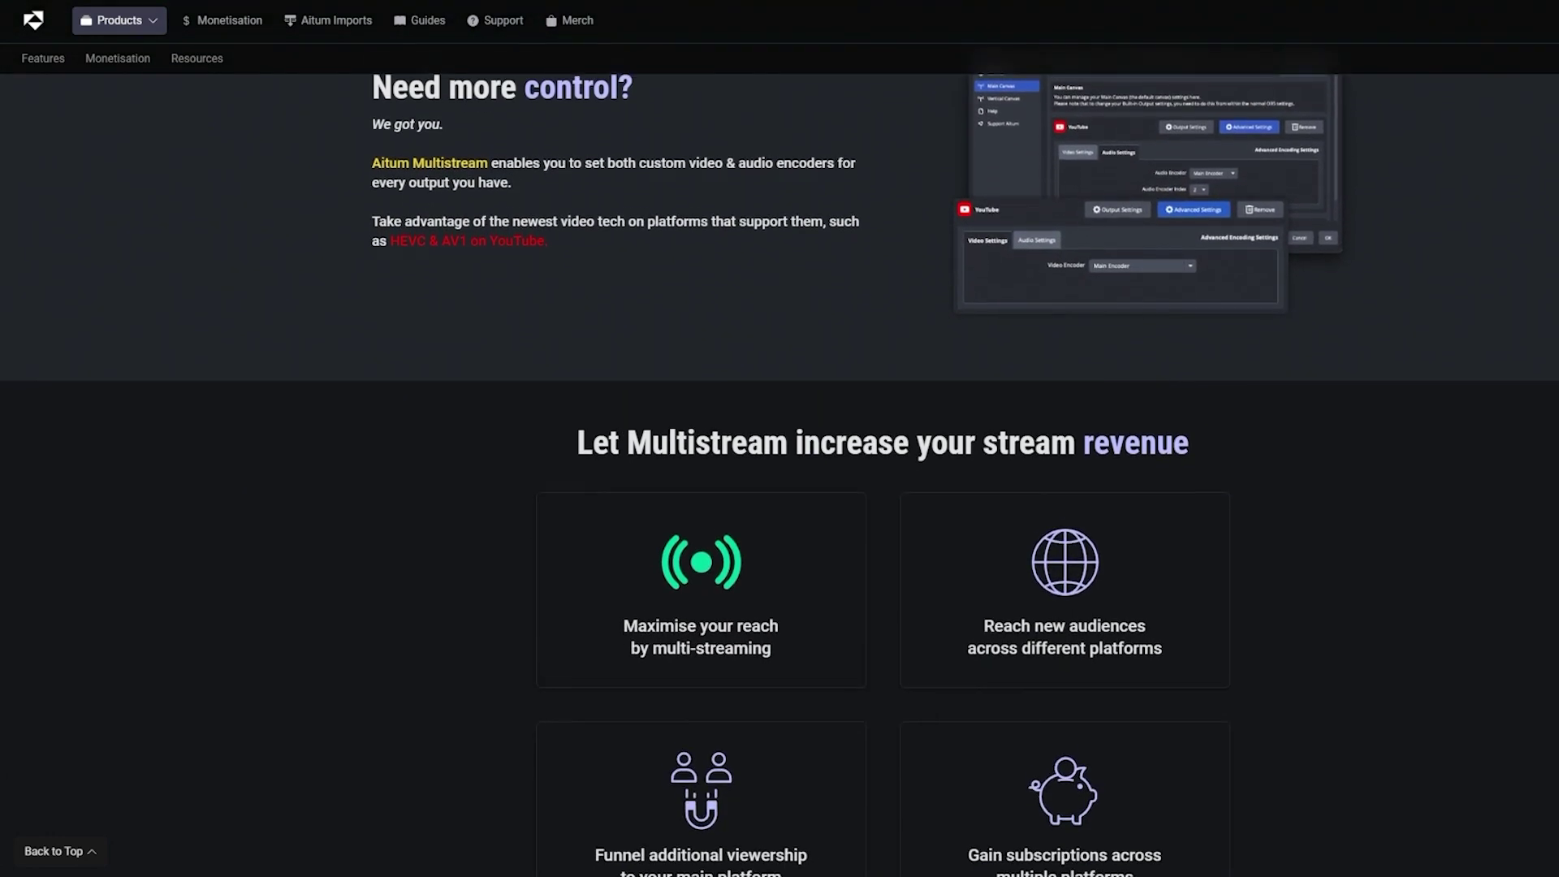
scroll(780, 489, down, 1)
scroll(780, 488, down, 1)
scroll(780, 488, down, 1)
scroll(780, 488, down, 1)
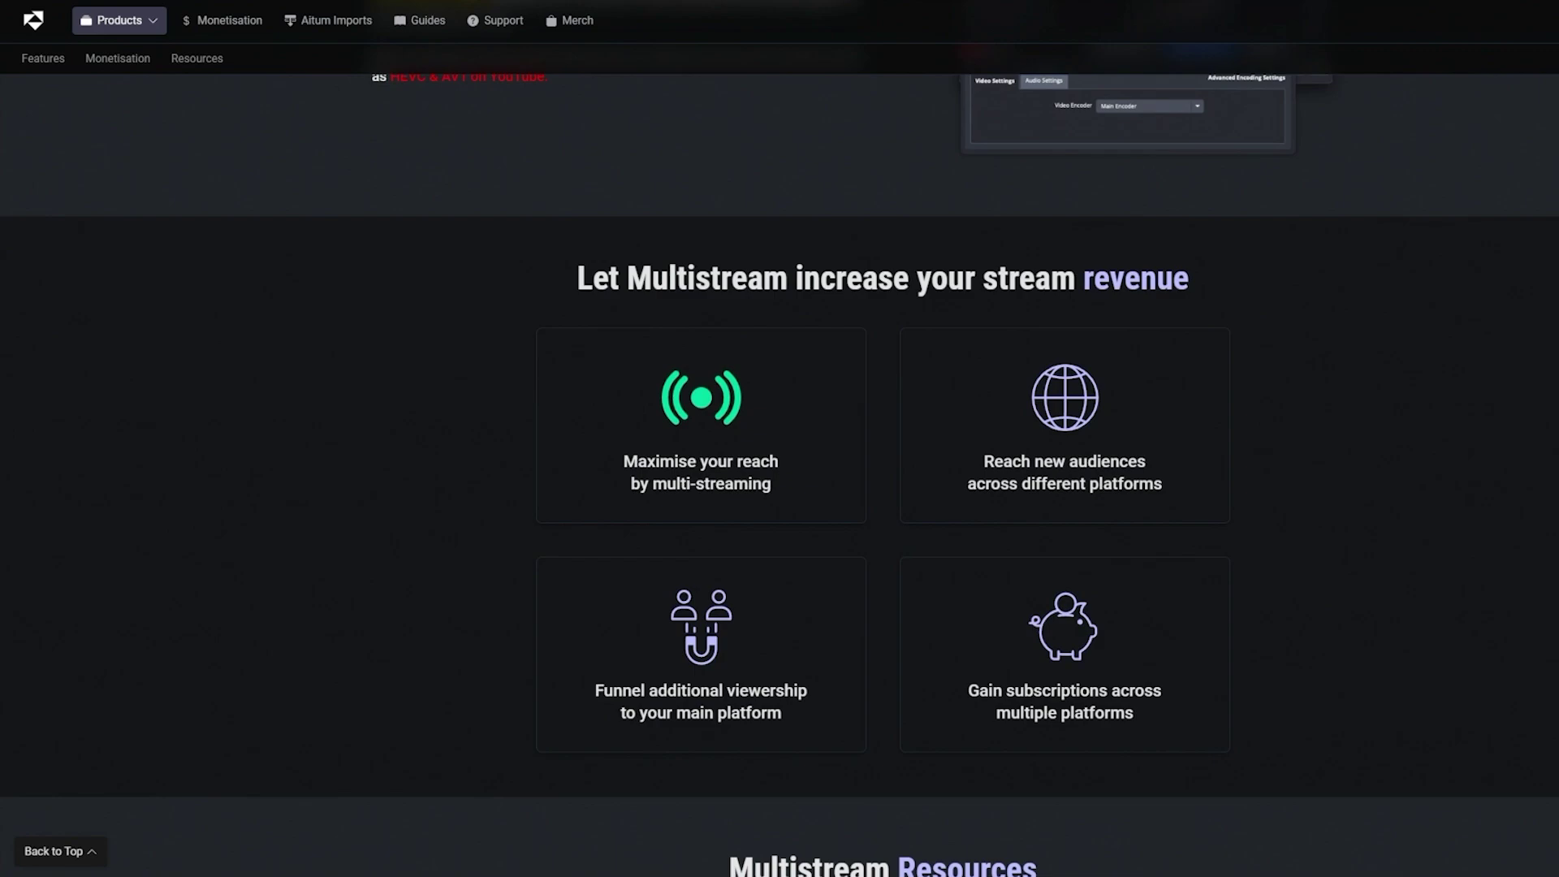
scroll(780, 487, down, 1)
scroll(780, 488, down, 1)
scroll(780, 488, down, 1)
scroll(780, 487, down, 1)
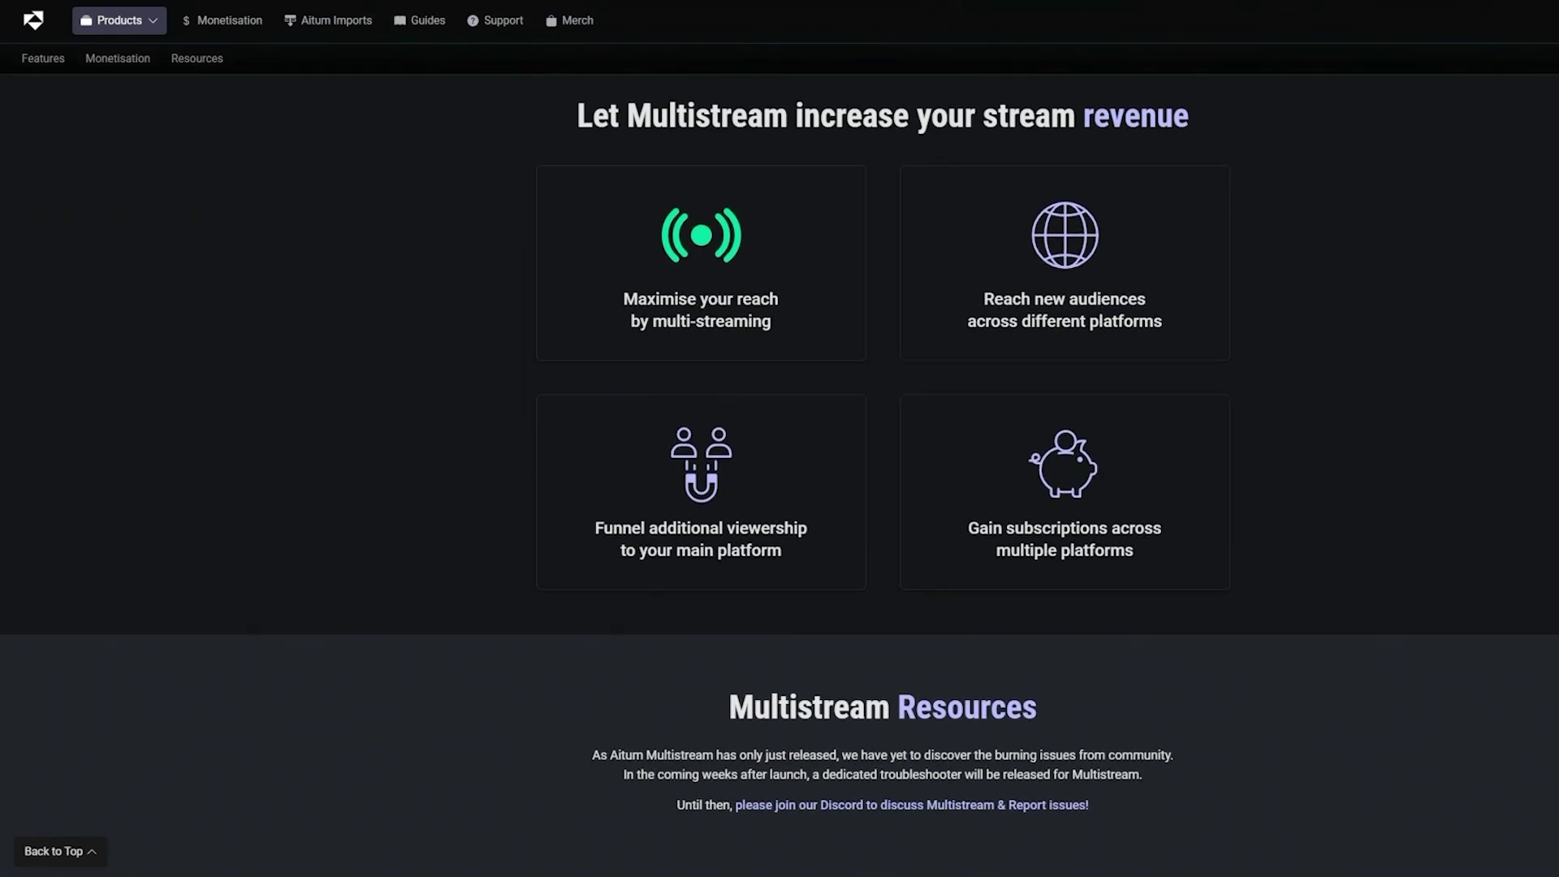
scroll(780, 487, down, 1)
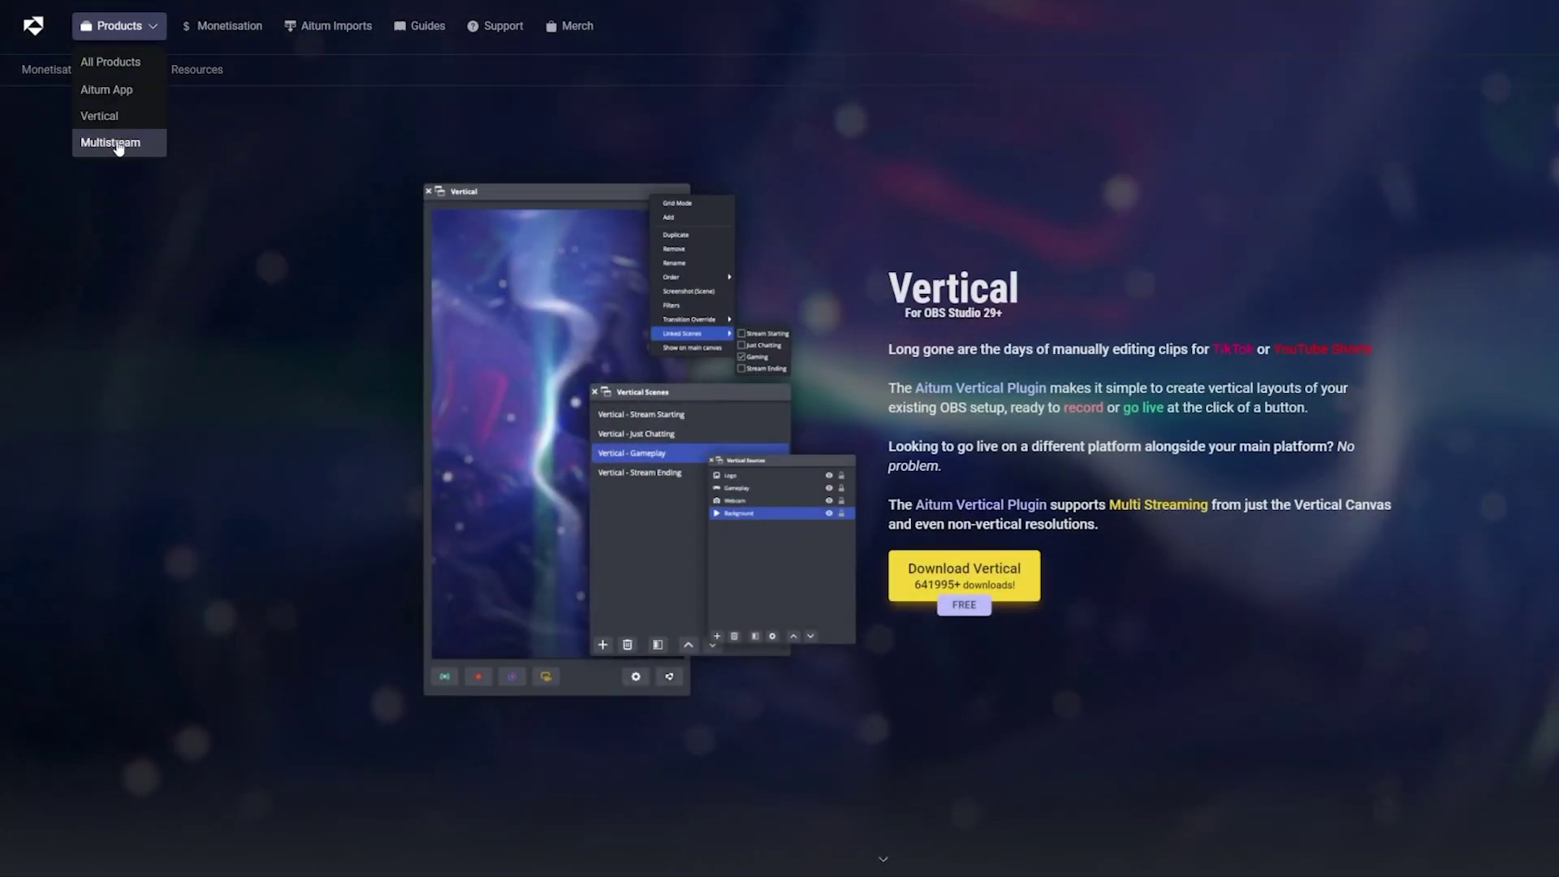
- Revisit the Multistream product page from the Aitum site's Products menu
click(120, 144)
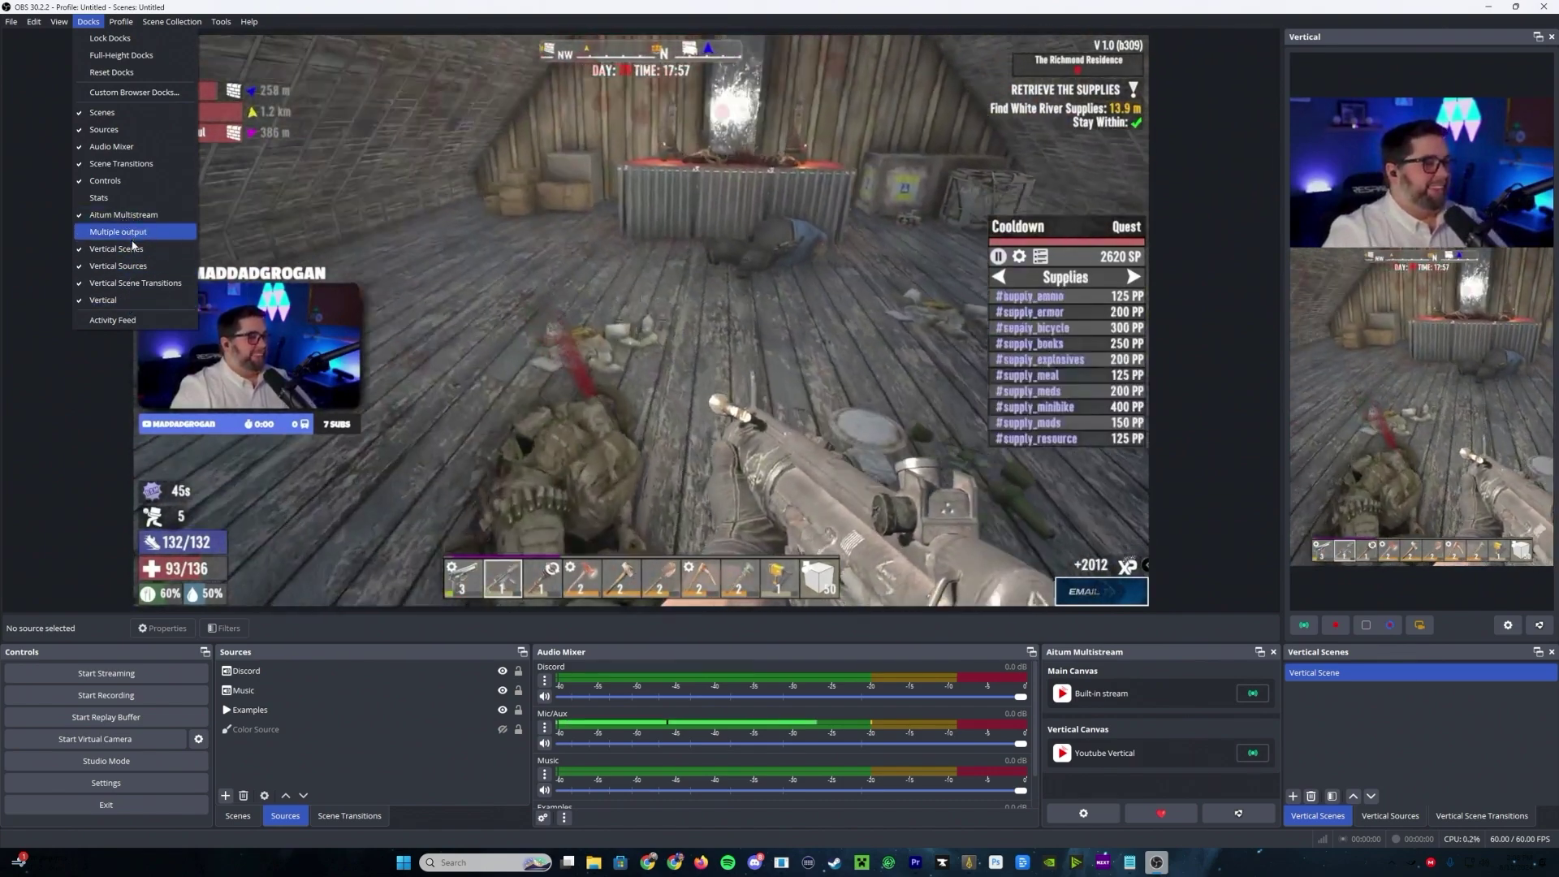
- Dismiss the Docks list and the vertical scene options, leaving the Aitum docks as they are
click(1190, 562)
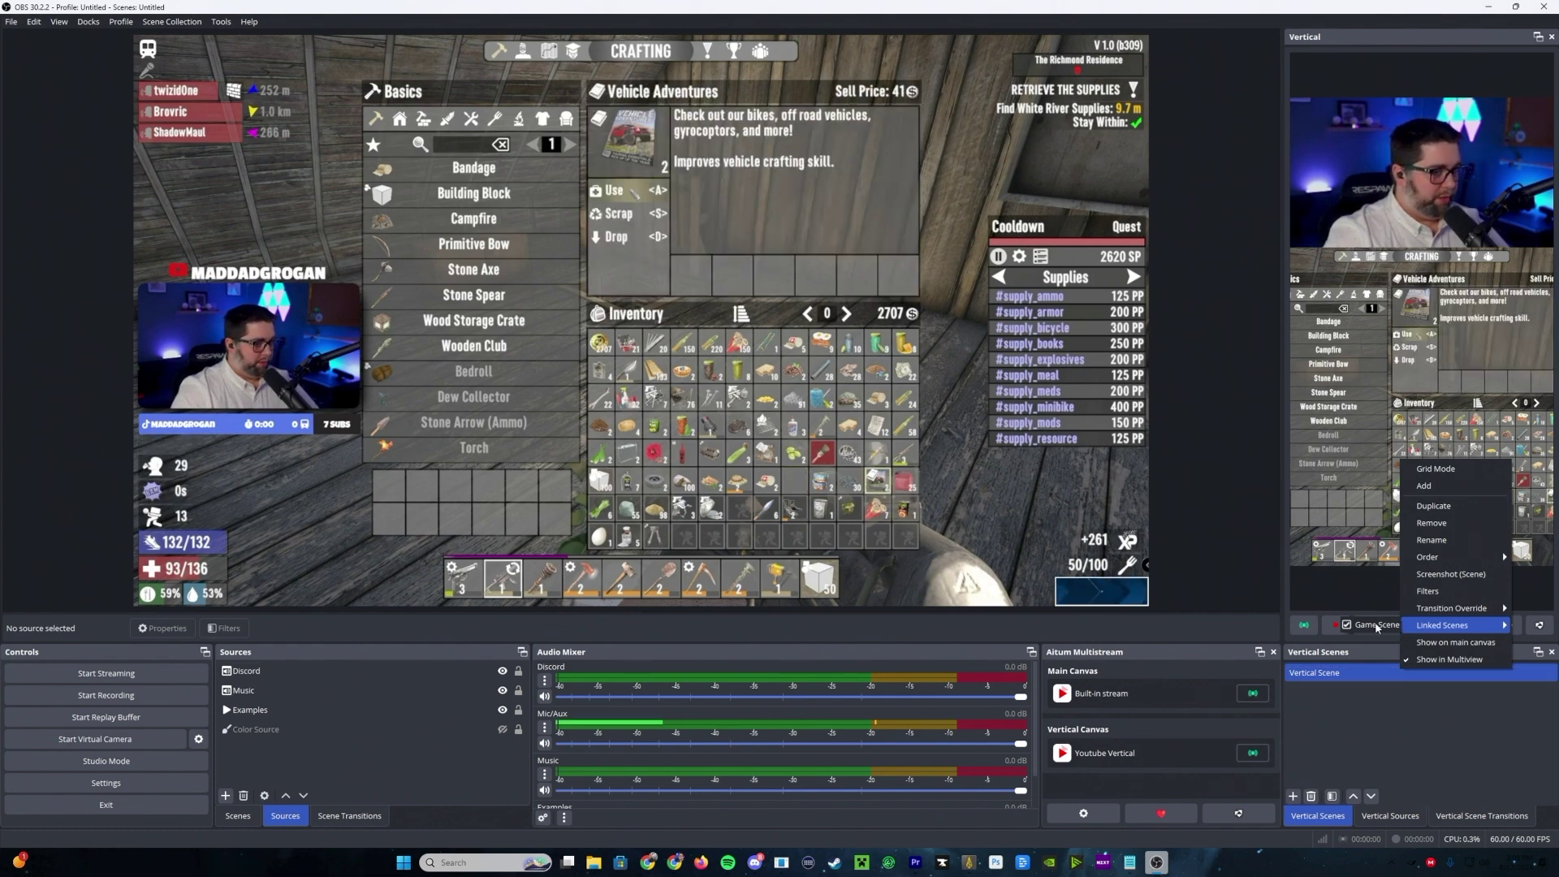
click(1357, 713)
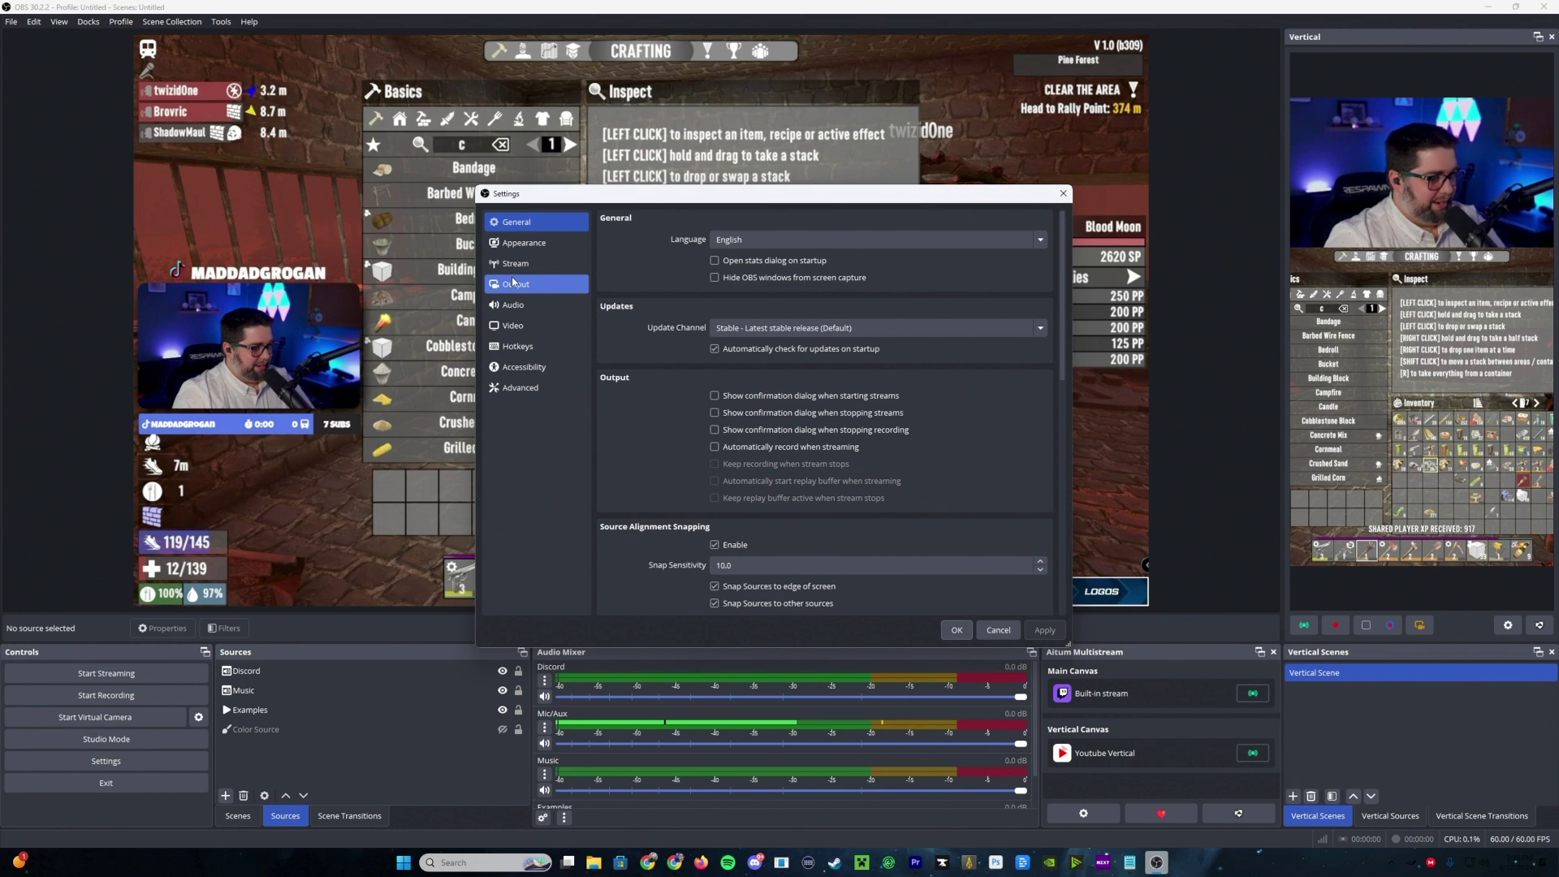
- Review the Stream, Video and advanced Output settings, then cancel without saving
click(514, 263)
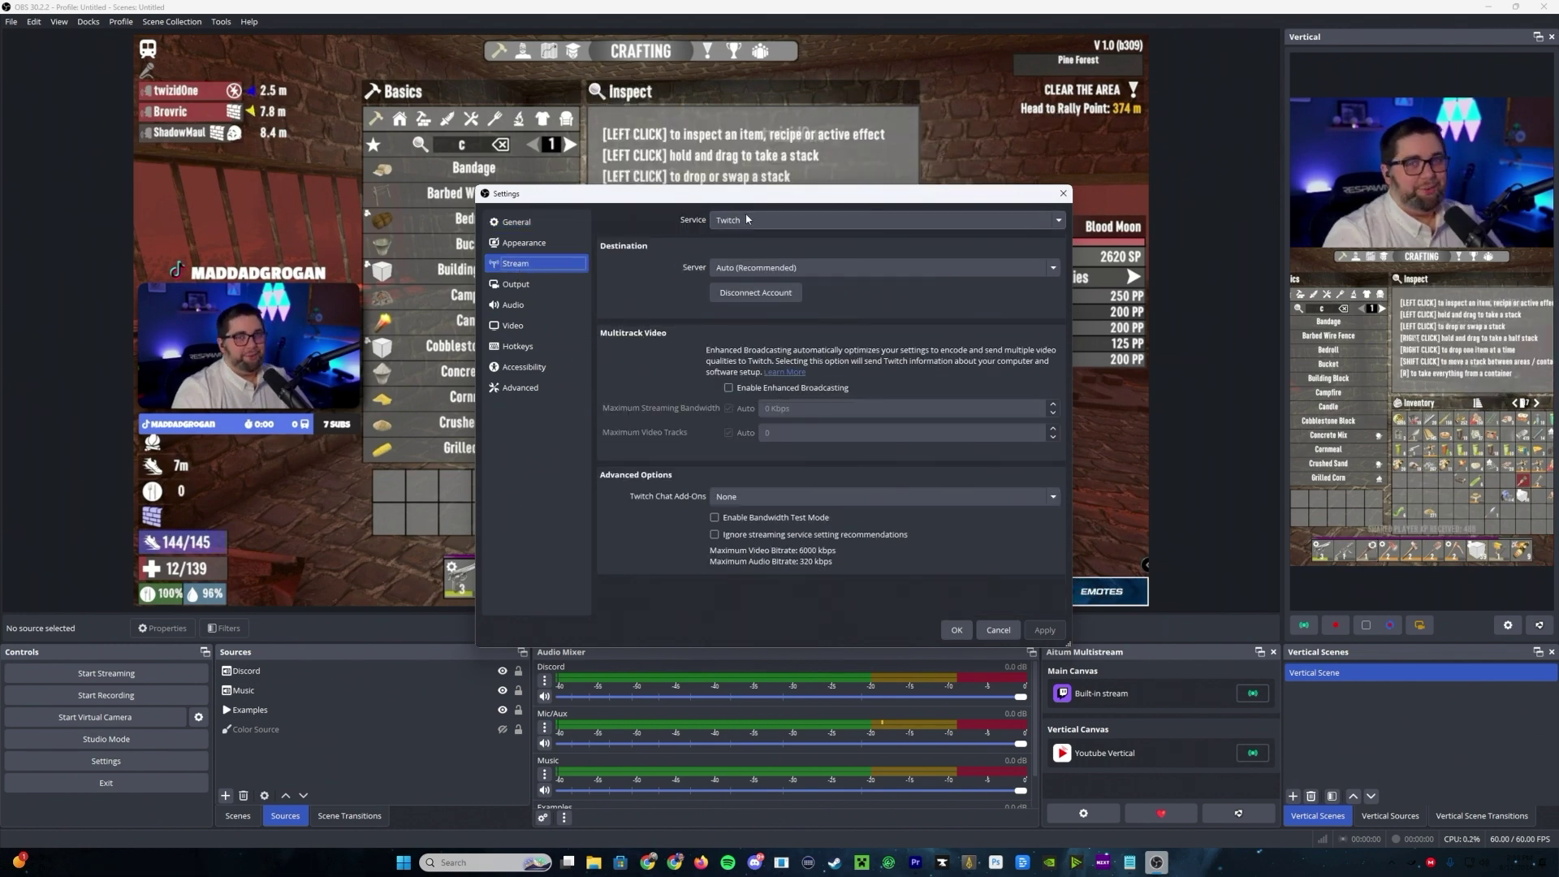
click(525, 326)
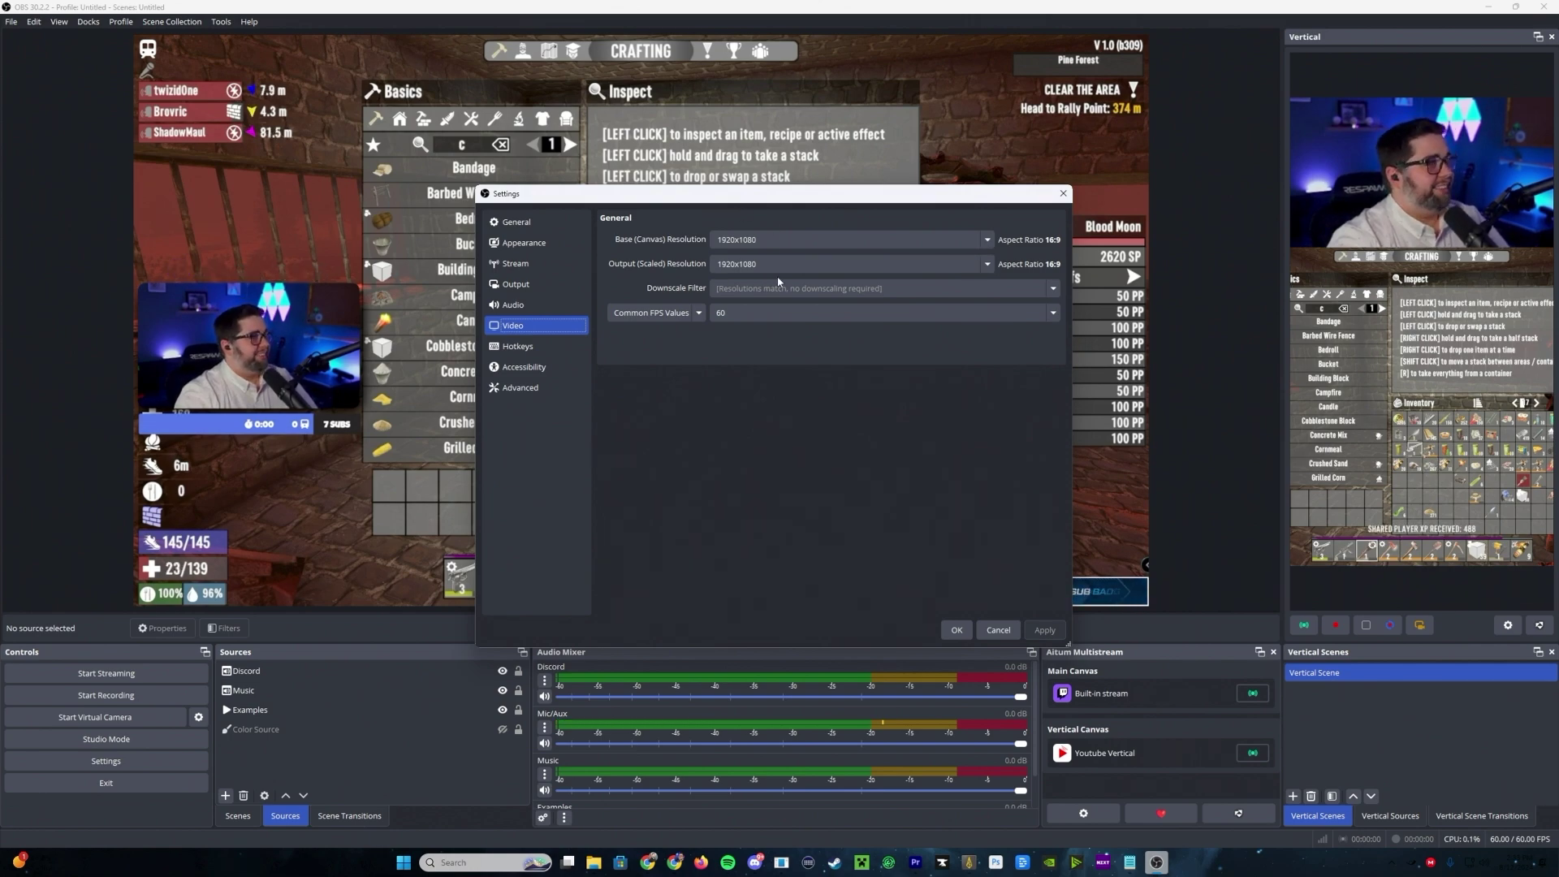
click(555, 283)
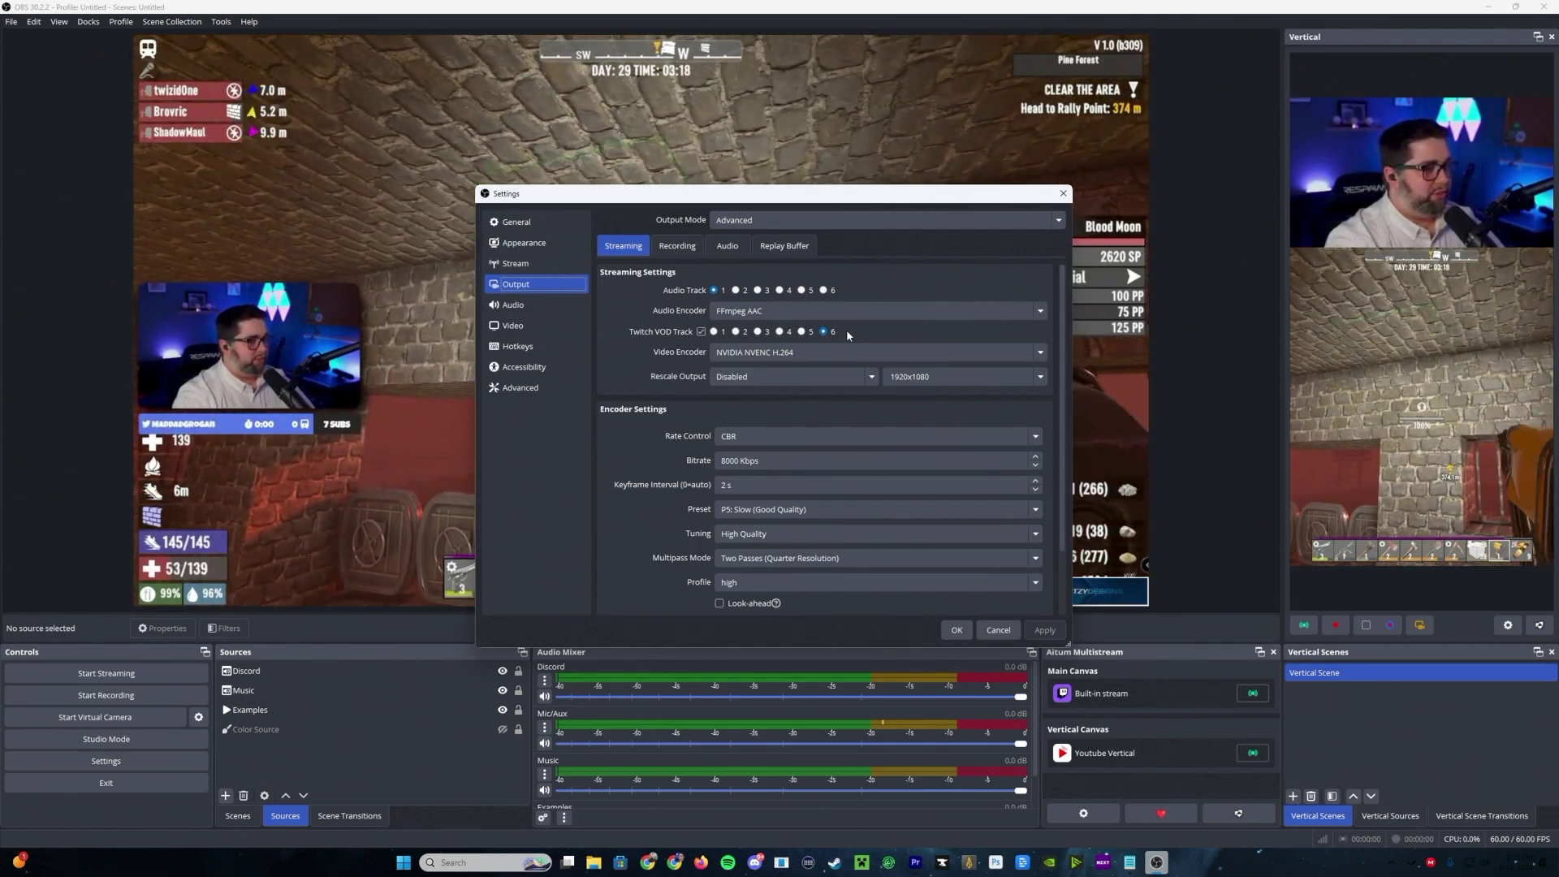
click(999, 630)
right_click(861, 688)
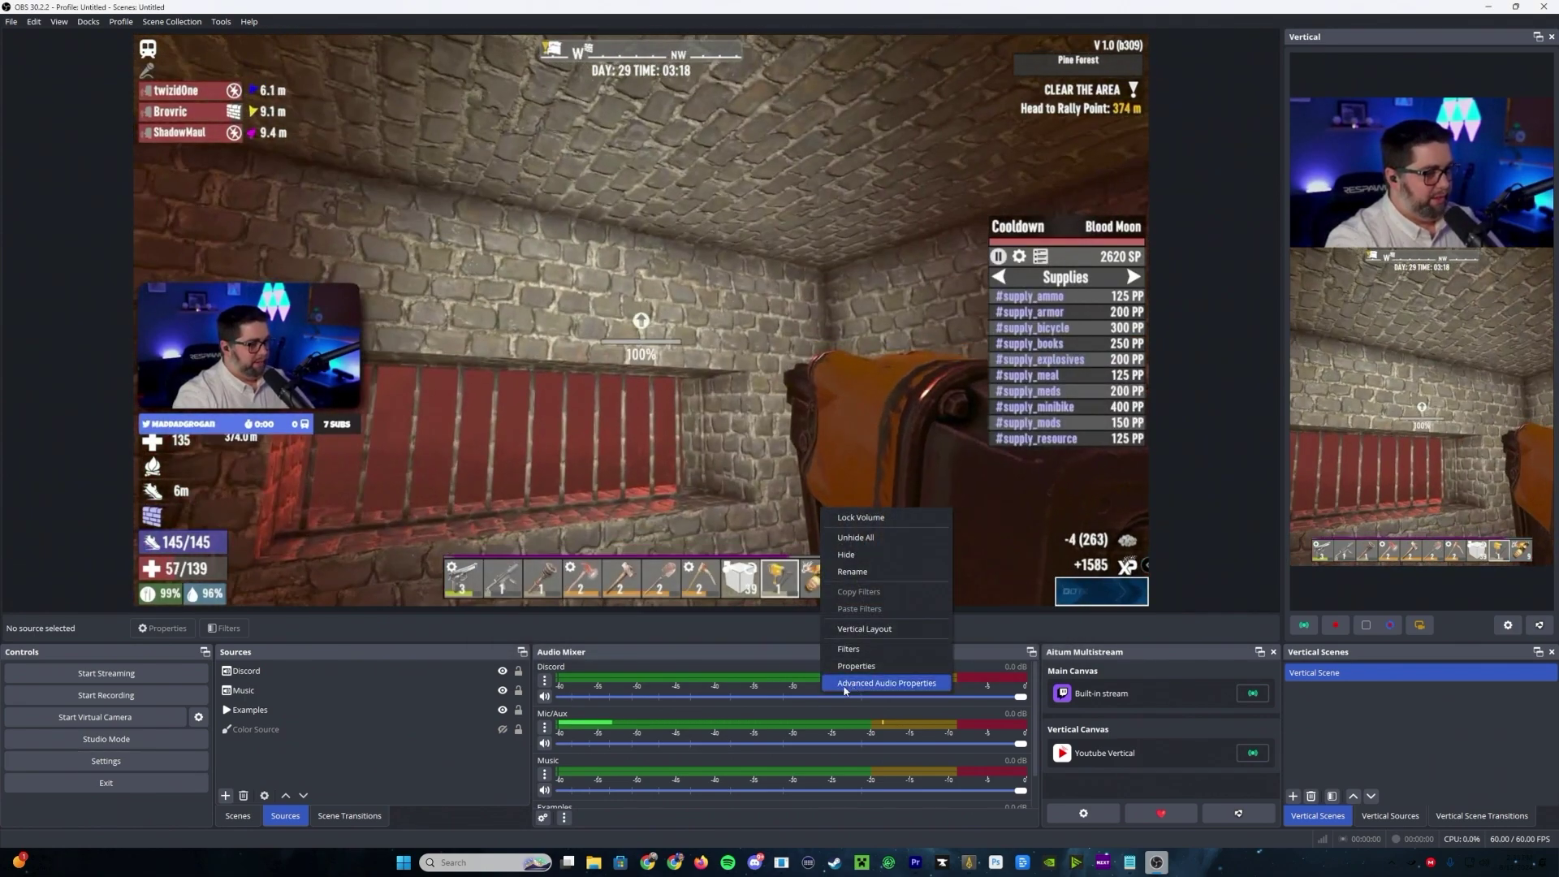
click(895, 680)
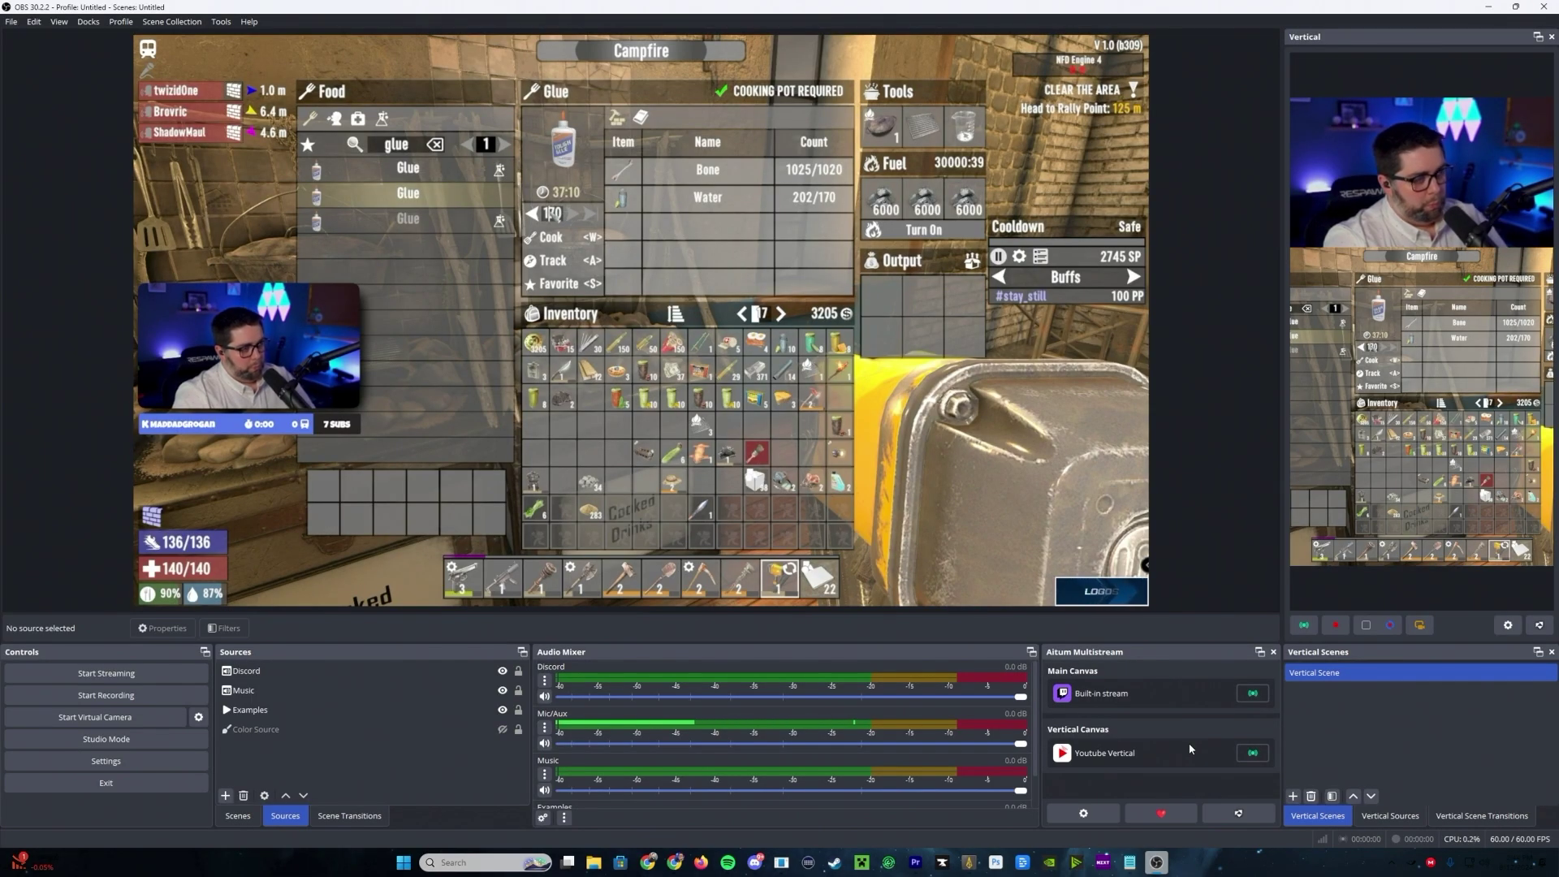
- Add a Kick output to the Multistream Main Canvas from the Multistream settings
click(1081, 812)
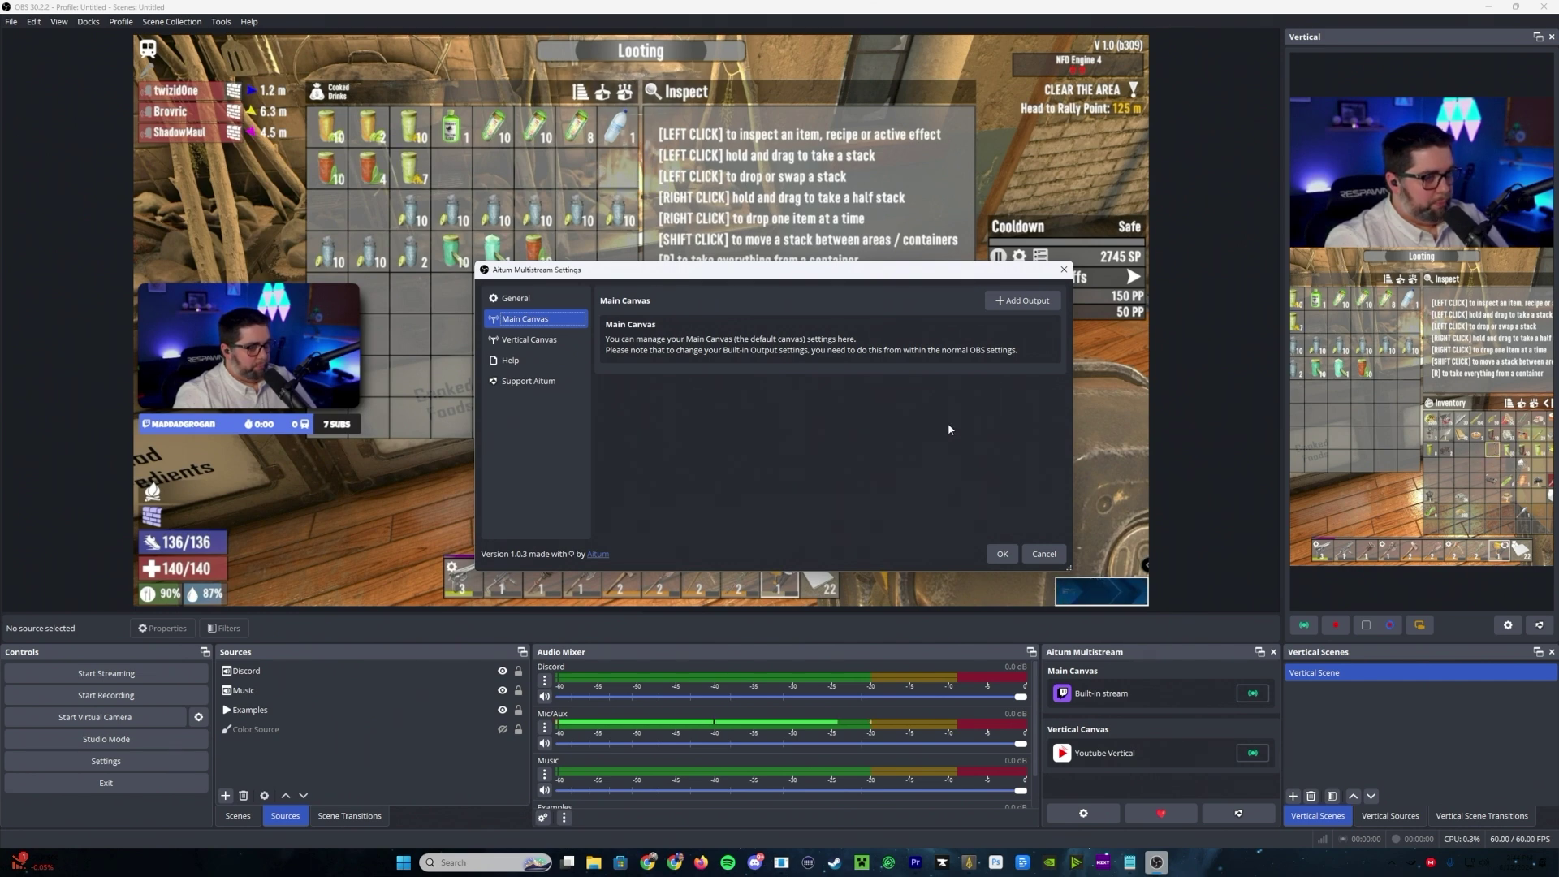
click(1023, 301)
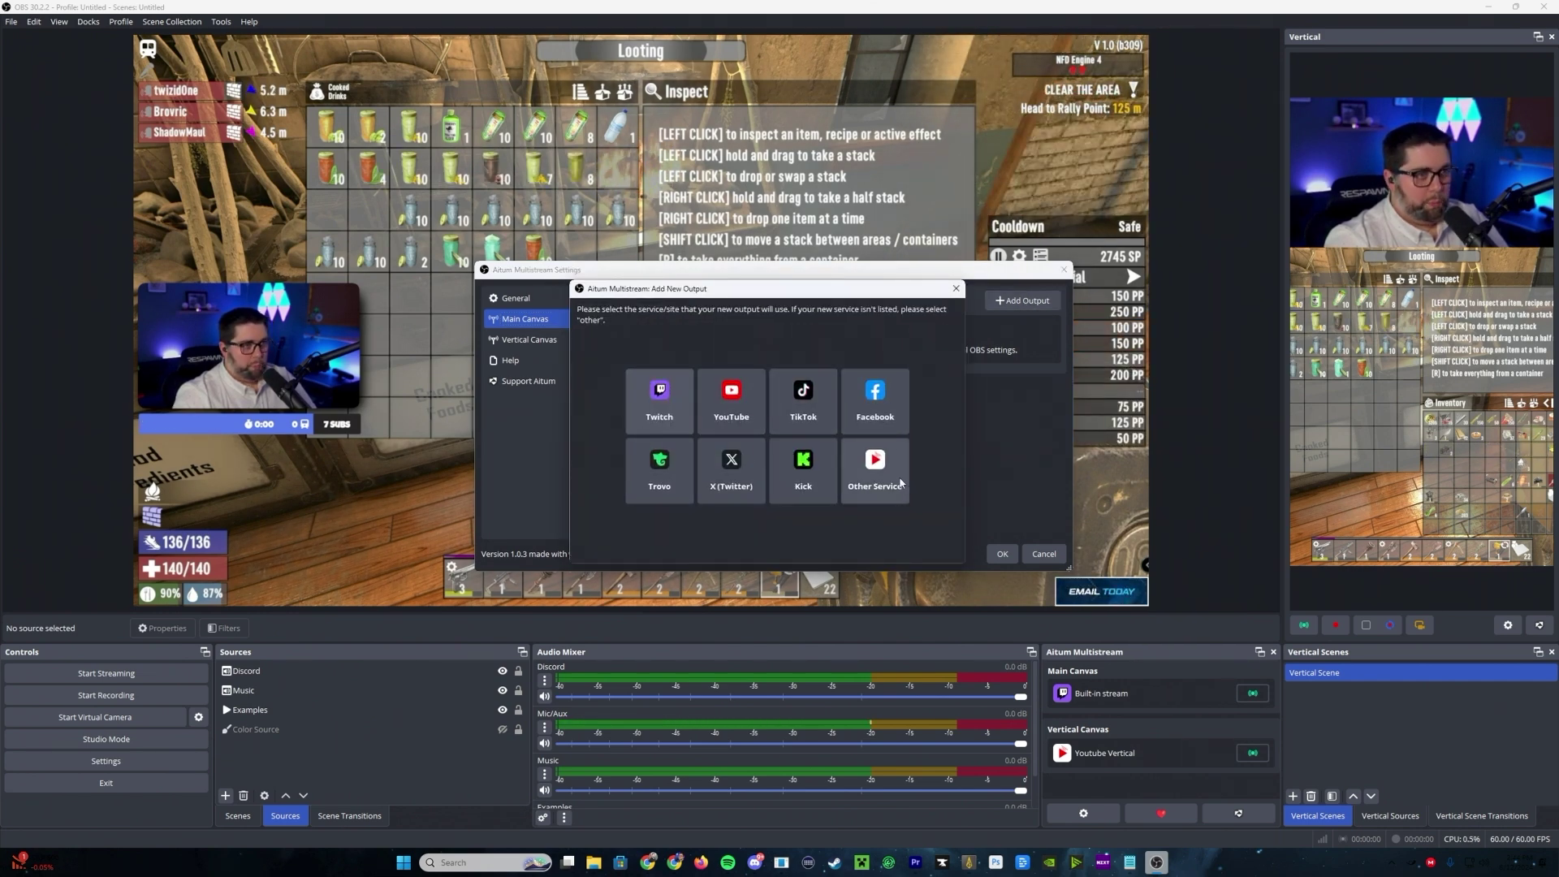
click(799, 472)
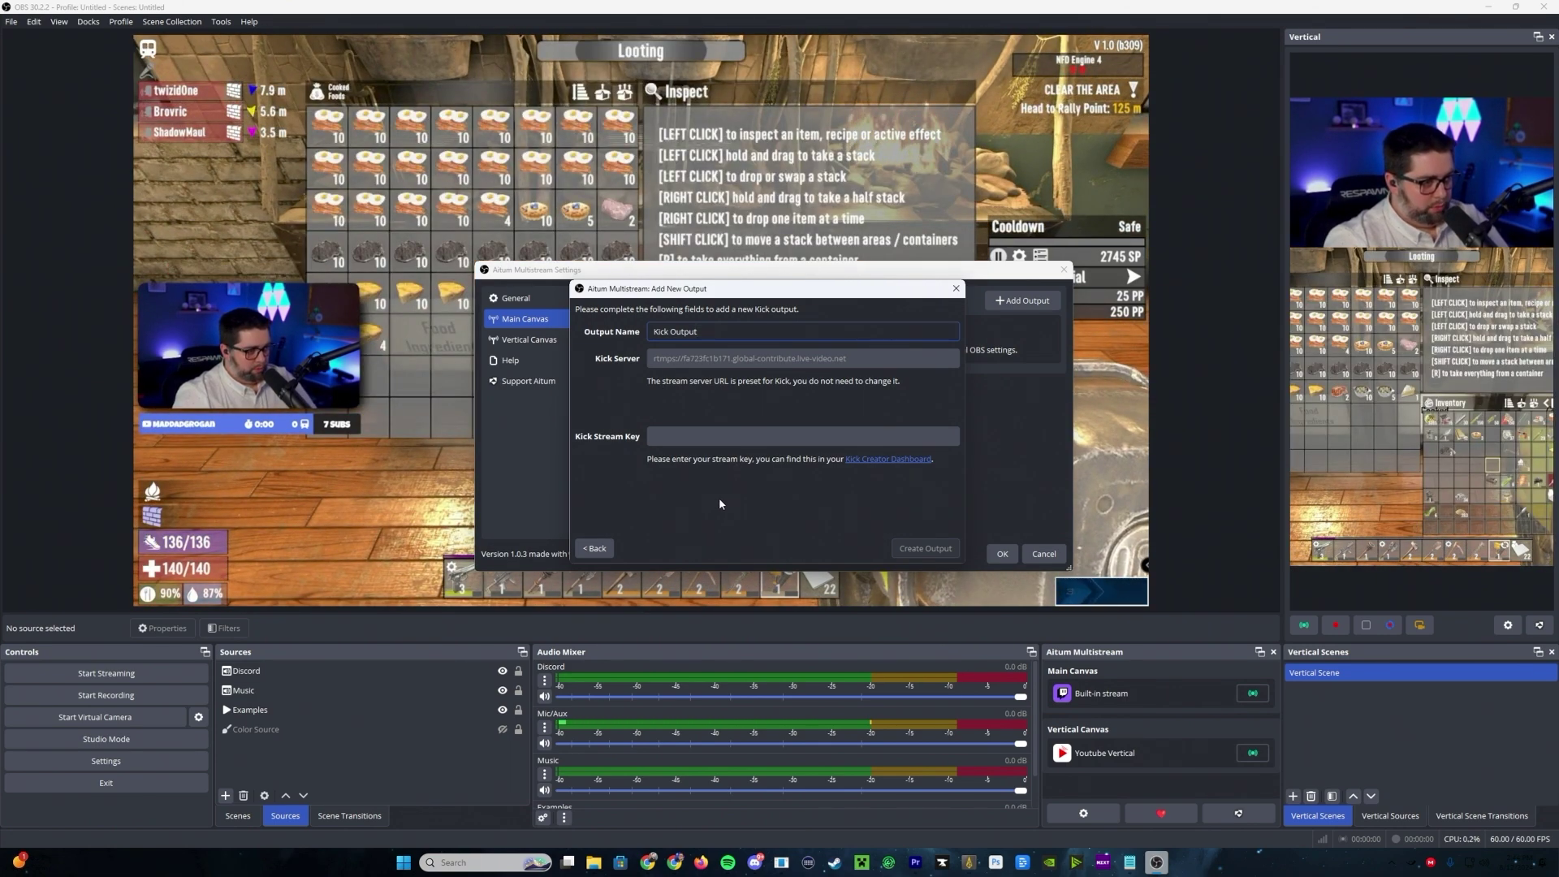
click(957, 289)
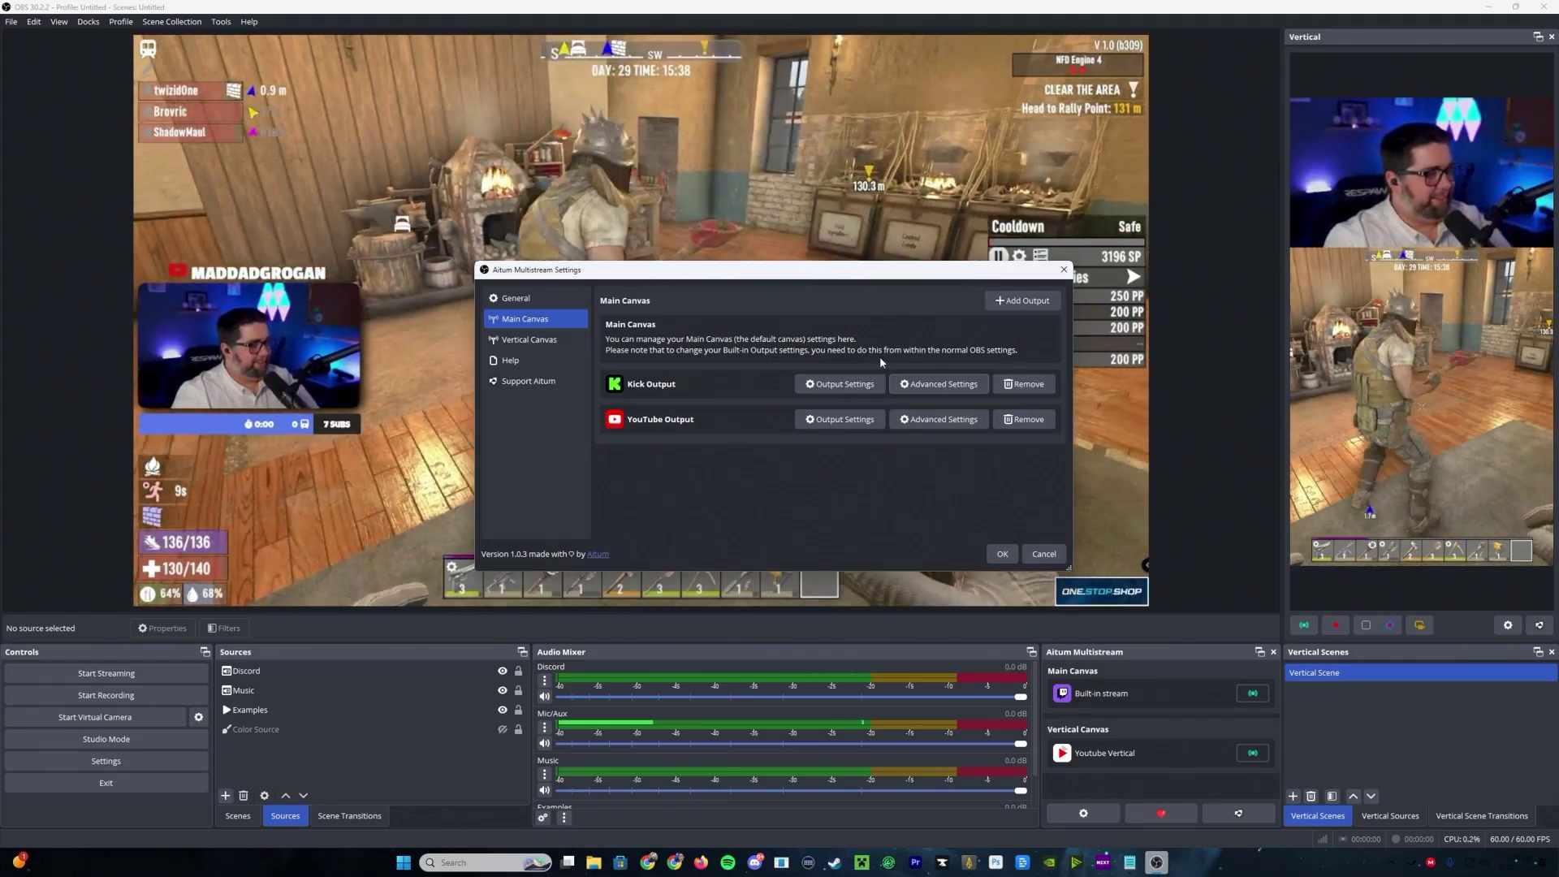
- Reveal the Kick and YouTube outputs' advanced encoding settings (x264, 60 FPS, 3840x2160 rescale, CBR)
click(939, 384)
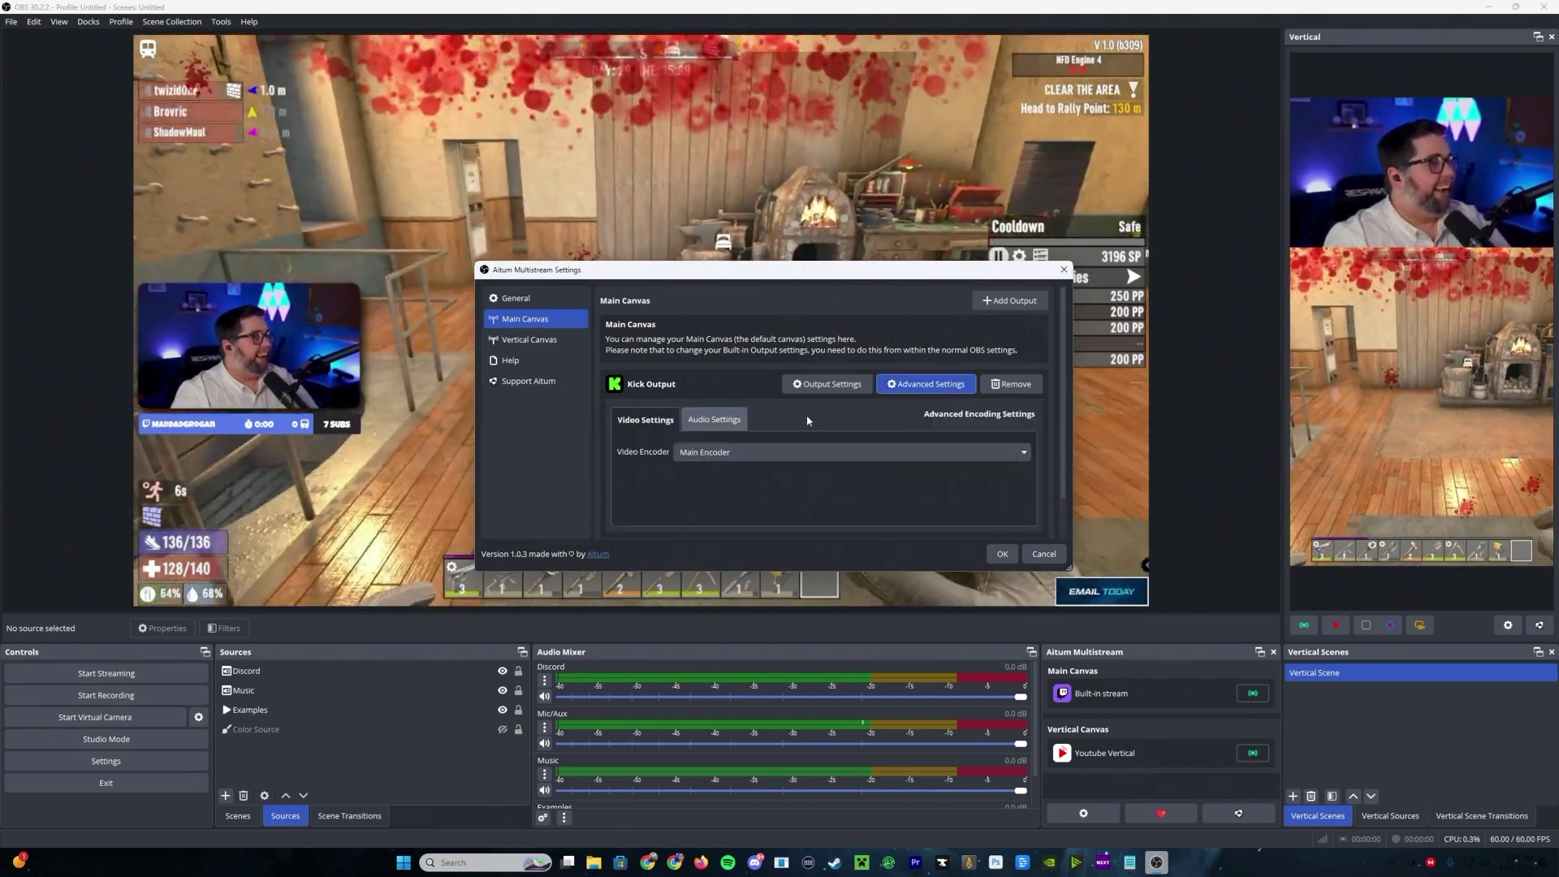
click(926, 384)
click(917, 419)
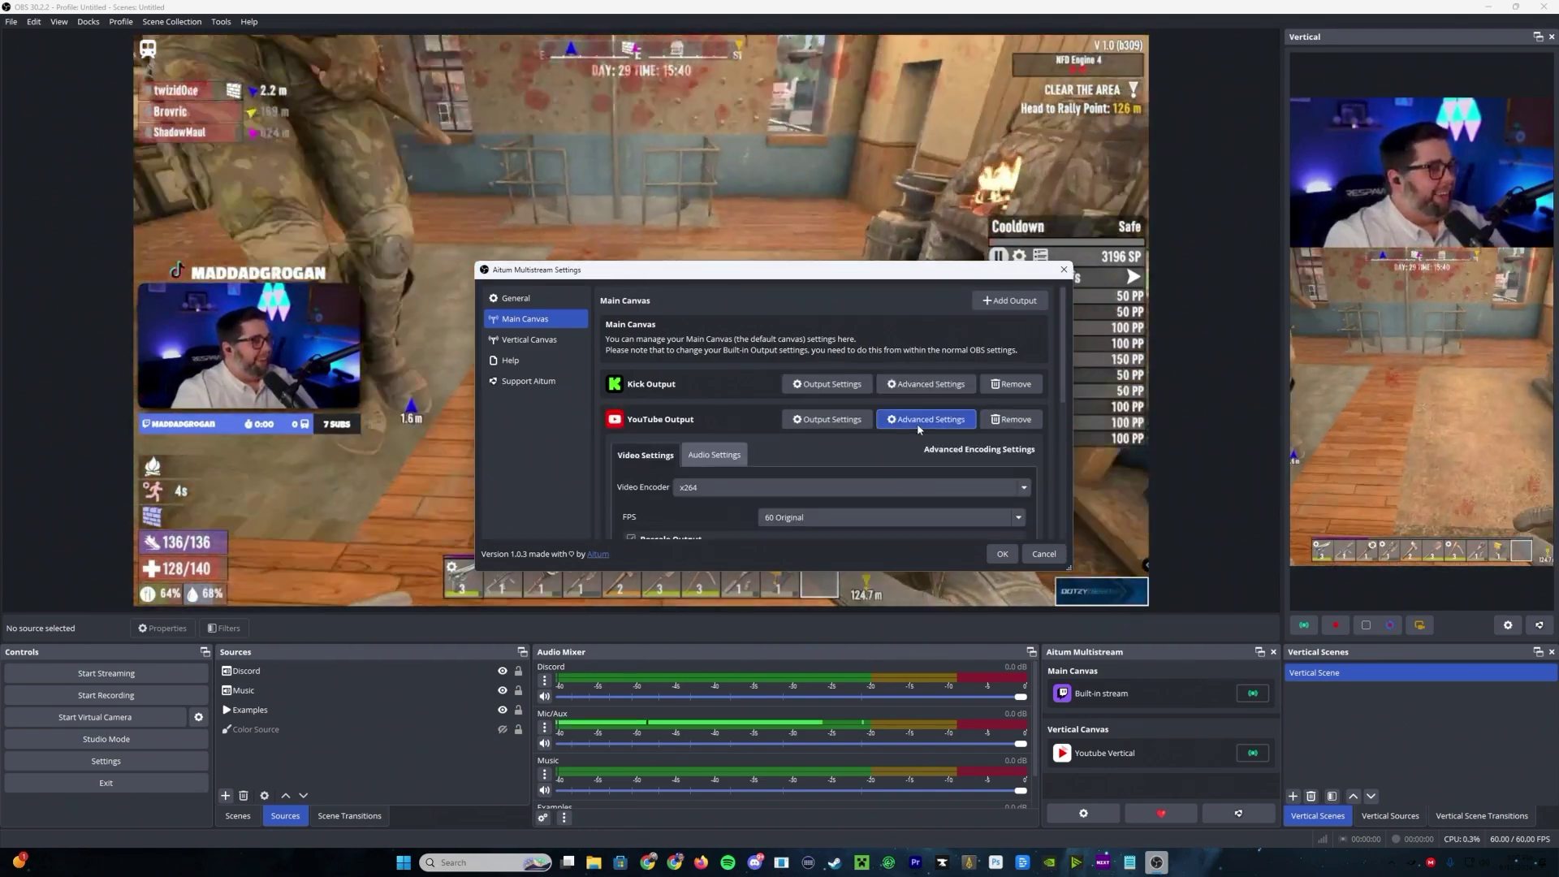
scroll(798, 445, down, 2)
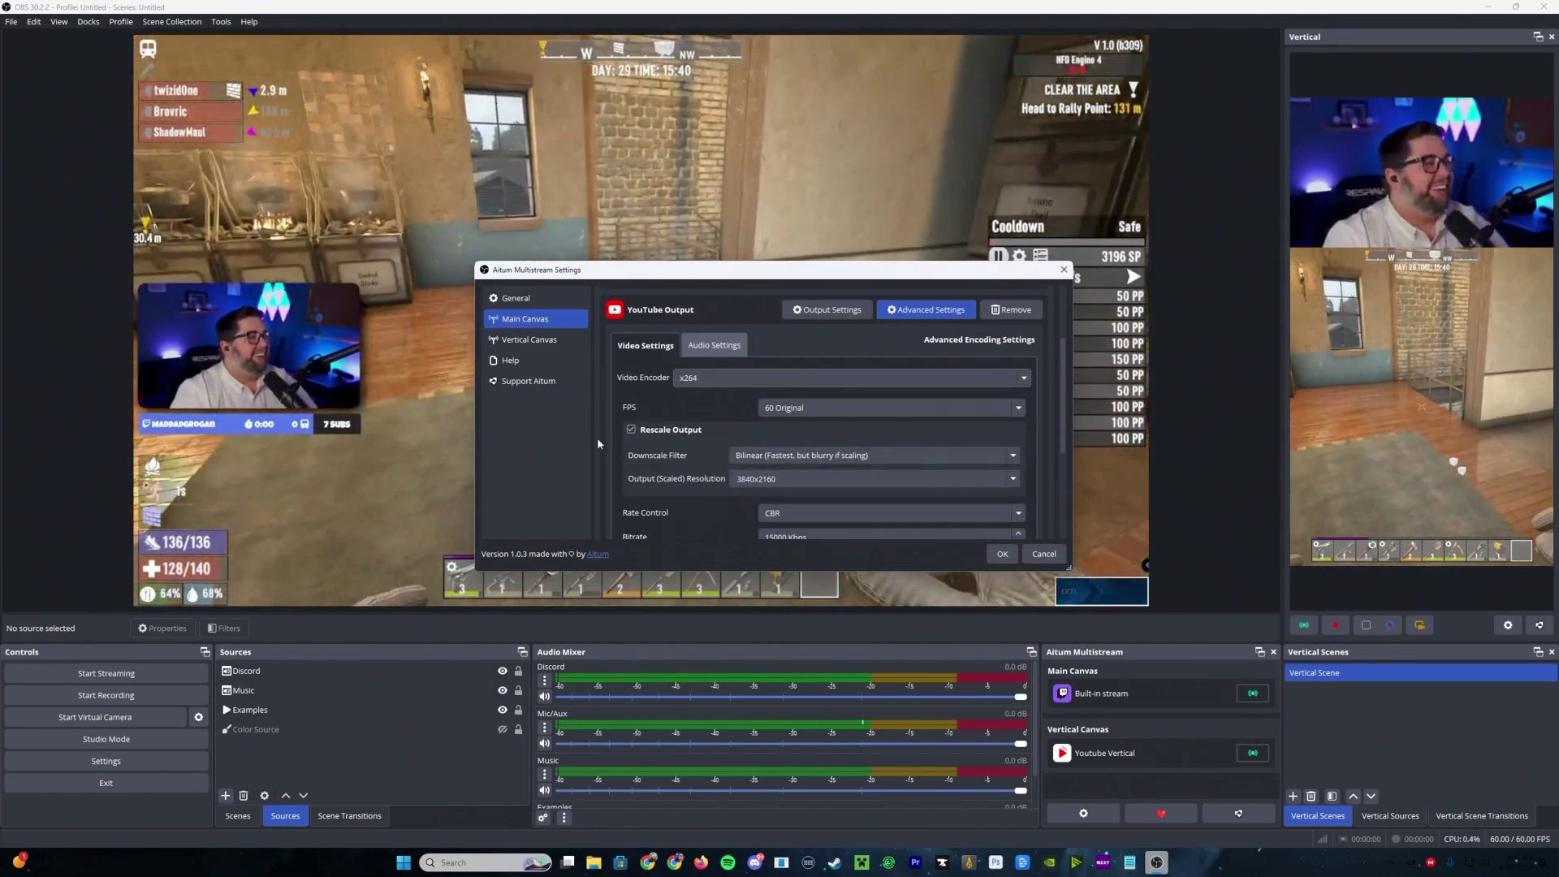